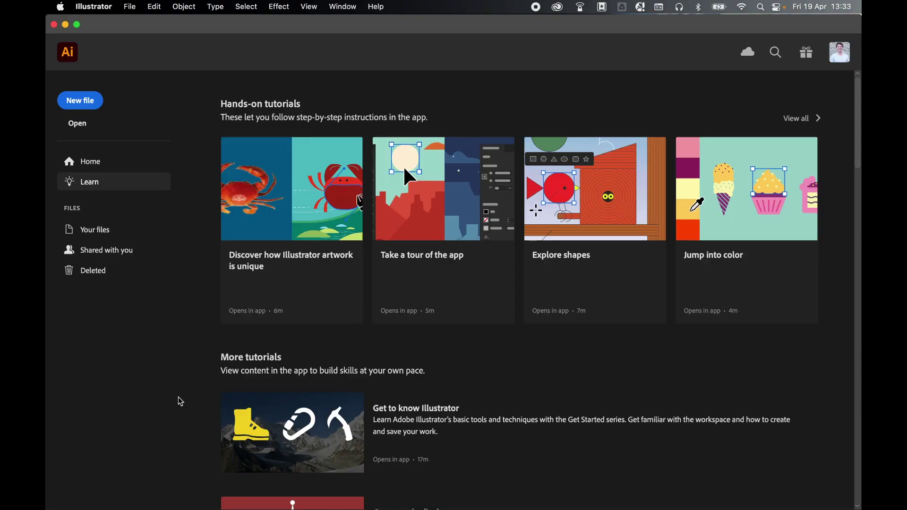
Create a new Web document sized 1080 × 1080 px
left_click(134, 10)
left_click(136, 23)
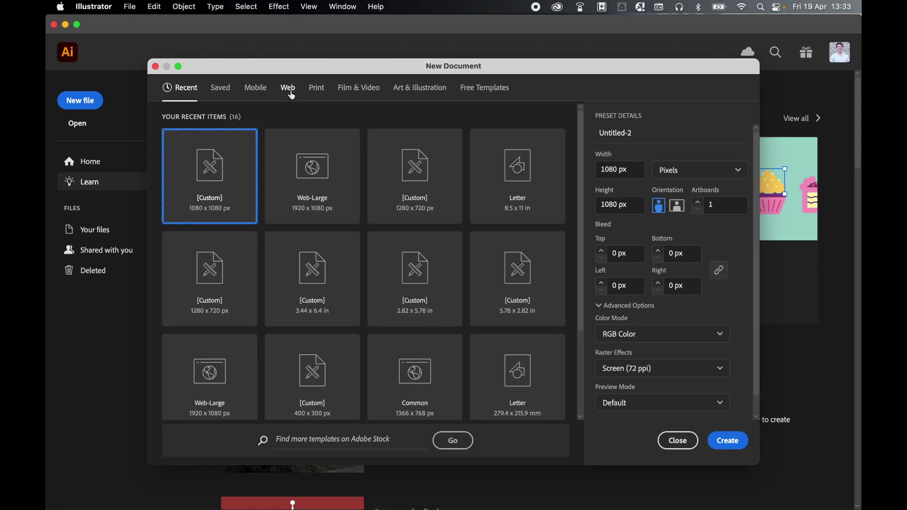
left_click(300, 90)
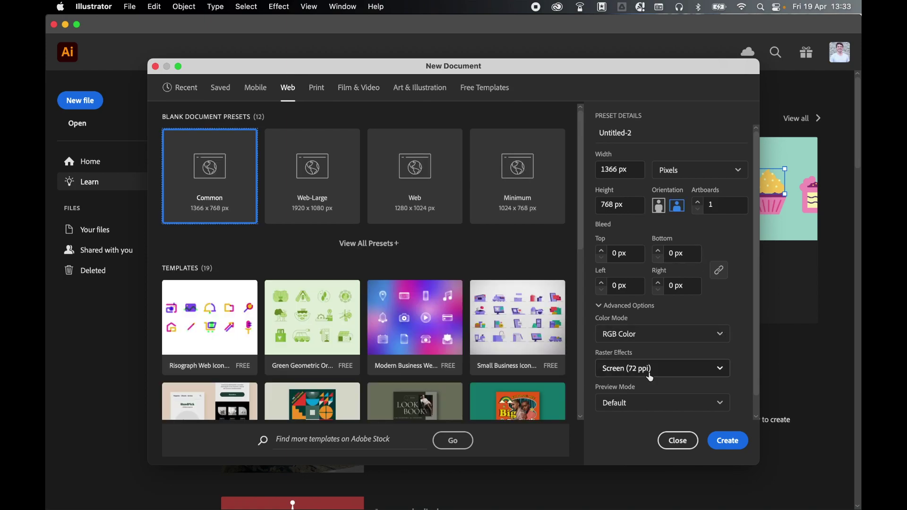
left_click_drag(633, 169, 589, 170)
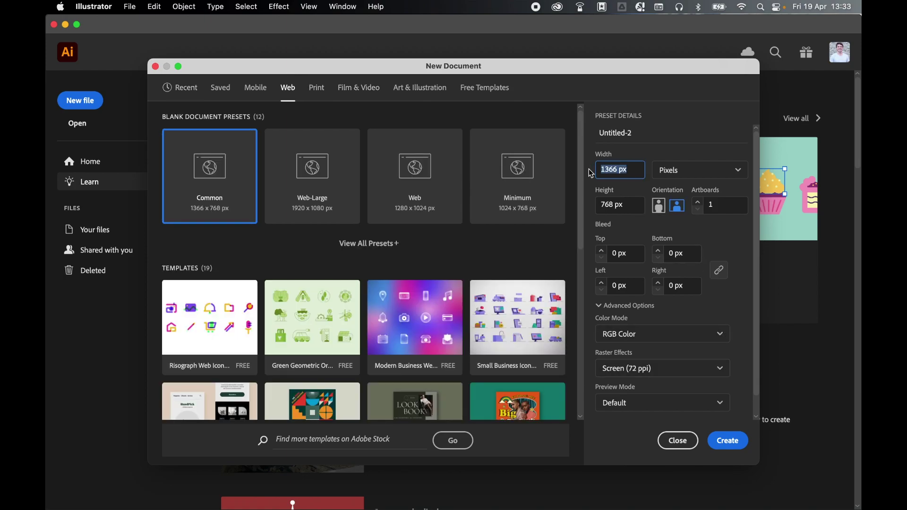
type("1080")
key("Tab")
key("Tab")
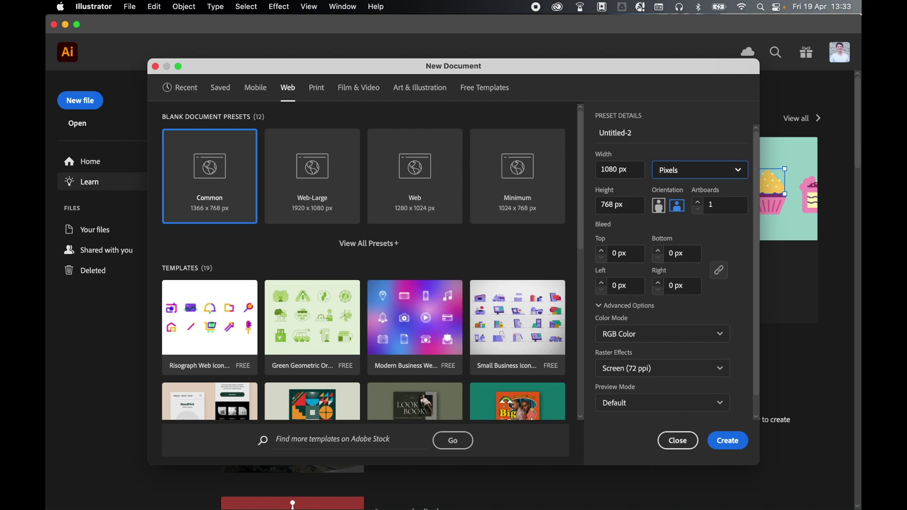
type("1080")
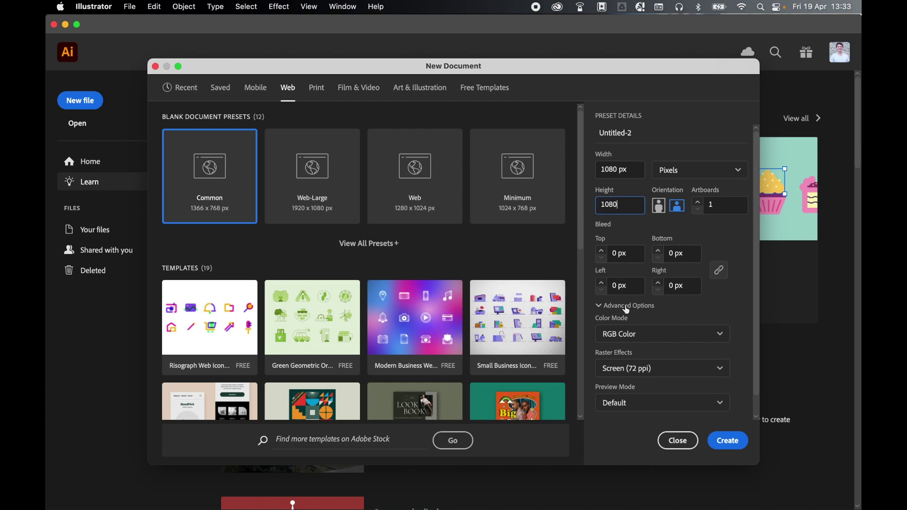
left_click(728, 442)
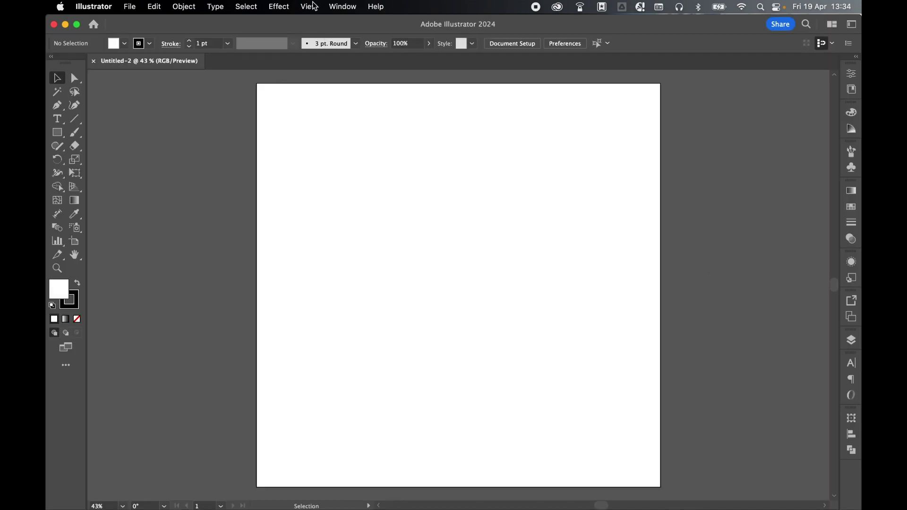
Show the grid on the artboard
left_click(312, 7)
scroll(373, 411, "down", 5)
left_click(375, 415)
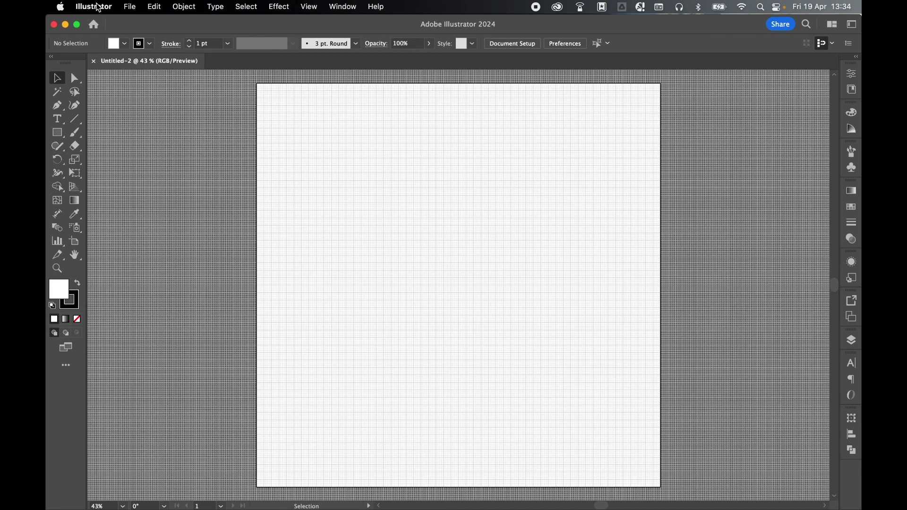
Confirm the Guides & Grid preferences: a gridline every 20 px with 8 subdivisions
left_click(98, 7)
mouse_move(105, 42)
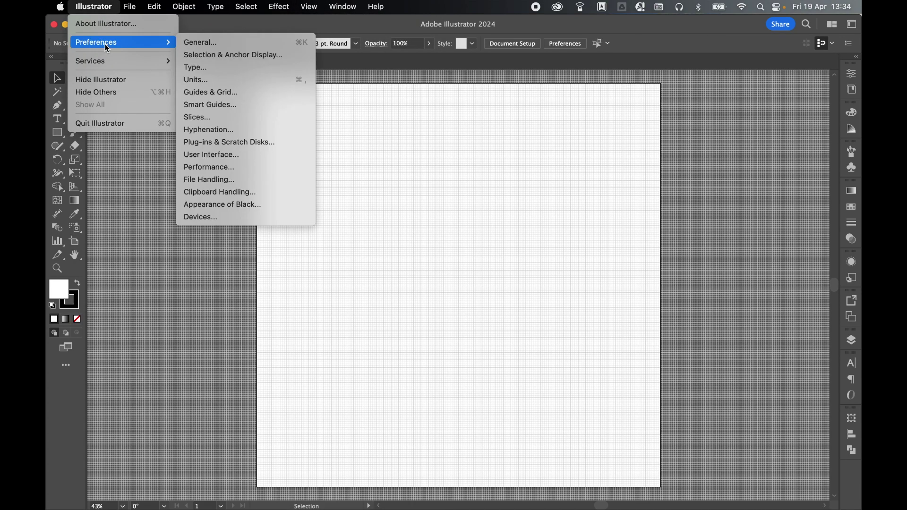
left_click(200, 43)
left_click(229, 141)
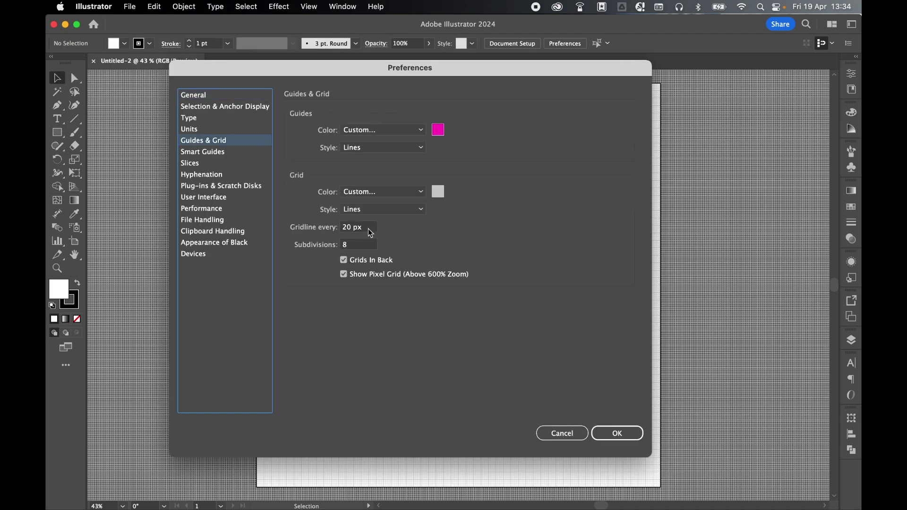
left_click_drag(367, 229, 342, 230)
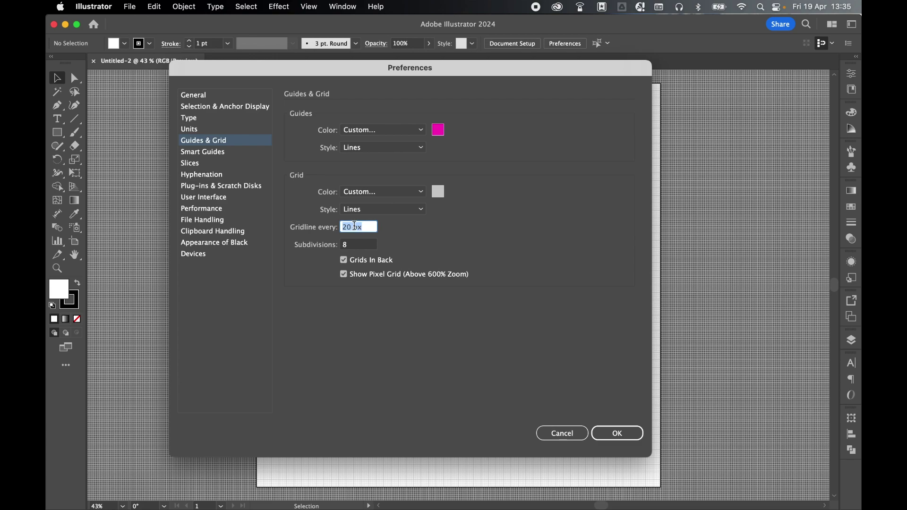
left_click(617, 436)
Turn on Snap to Grid, set a black fill with no stroke, and zoom to 150%
left_click(309, 7)
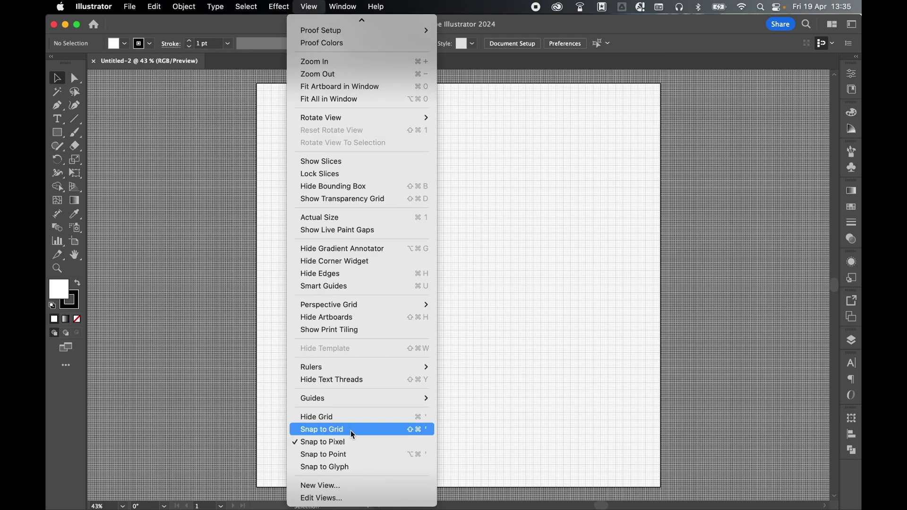
left_click(352, 431)
left_click(77, 283)
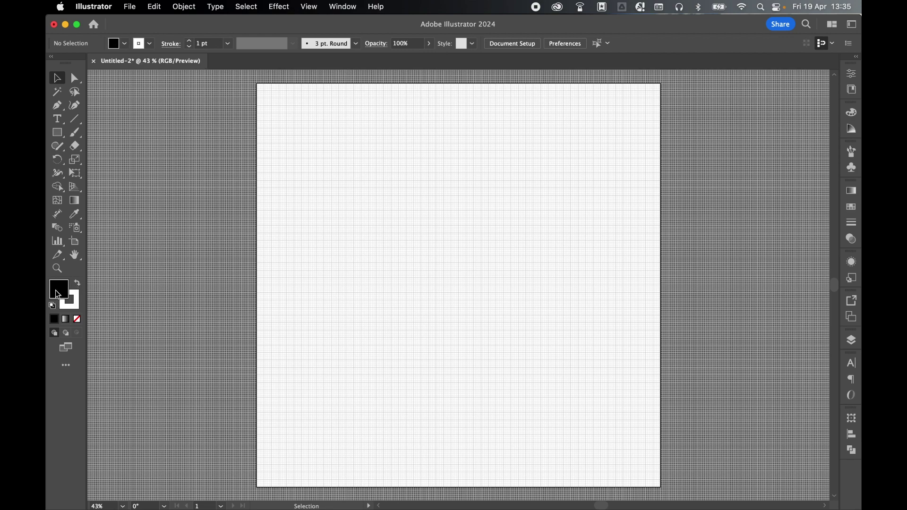
left_click(75, 299)
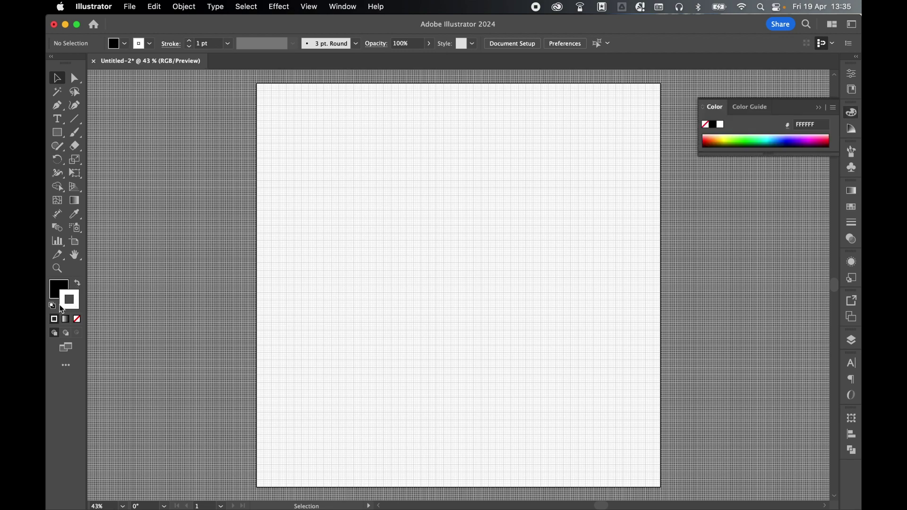
left_click(77, 319)
left_click(62, 289)
left_click(506, 214)
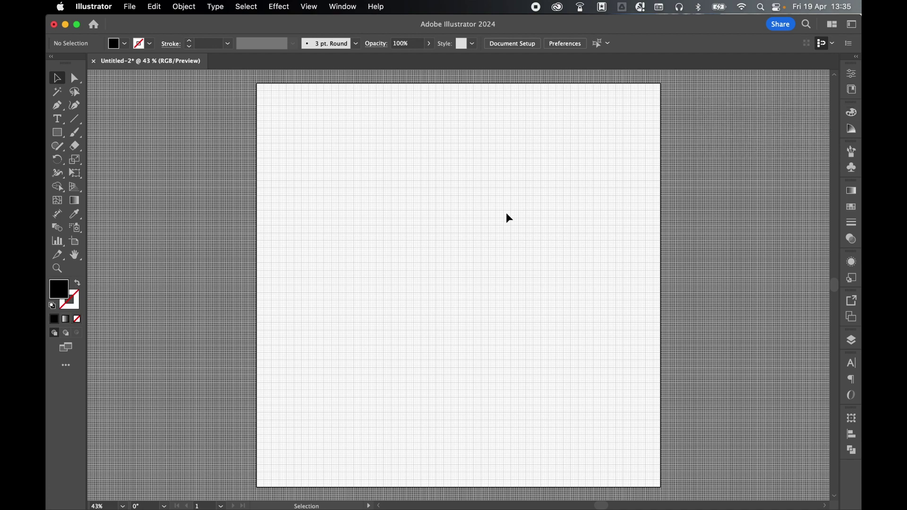
key("super+equal")
key("super+equal")
key("super+equal")
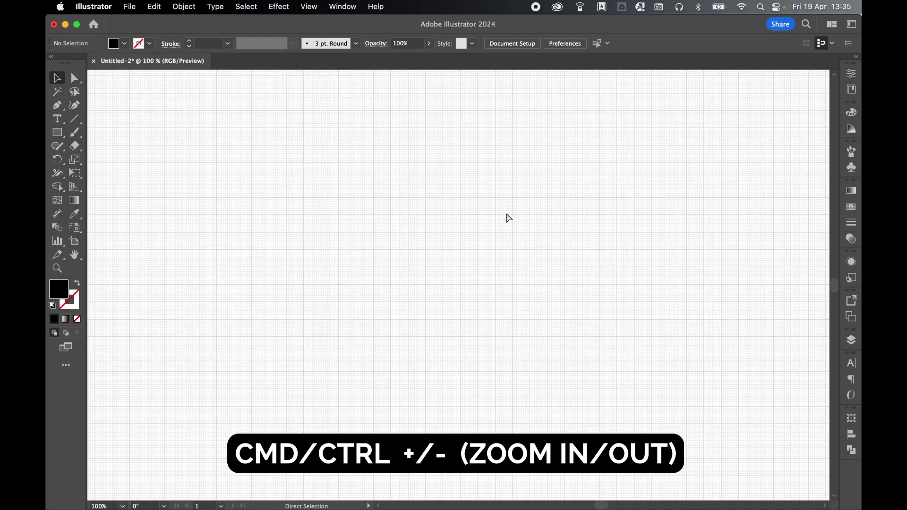
key("super+equal")
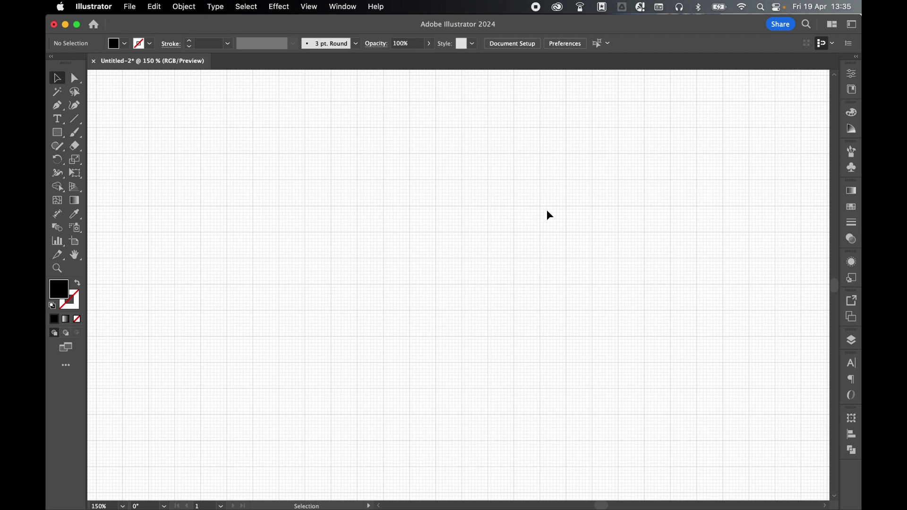
Draw the first grid-snapped black bars: a horizontal top bar, a tall right bar, and a left bar
left_click_drag(57, 133, 96, 134)
left_click_drag(385, 179, 515, 206)
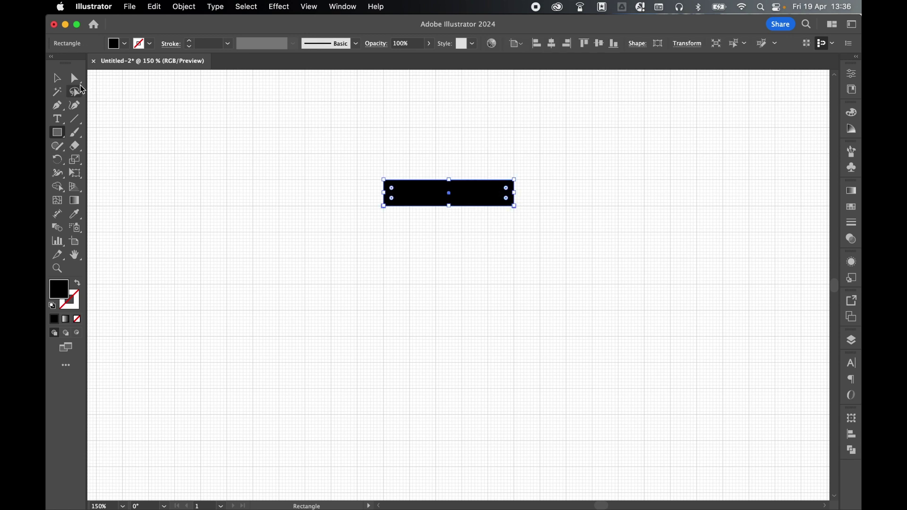
key("super+shift+a")
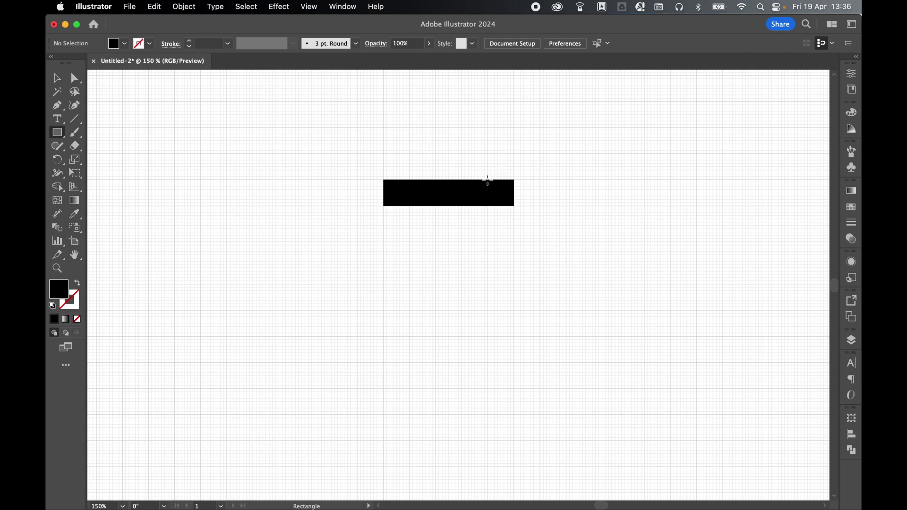
left_click_drag(488, 180, 514, 284)
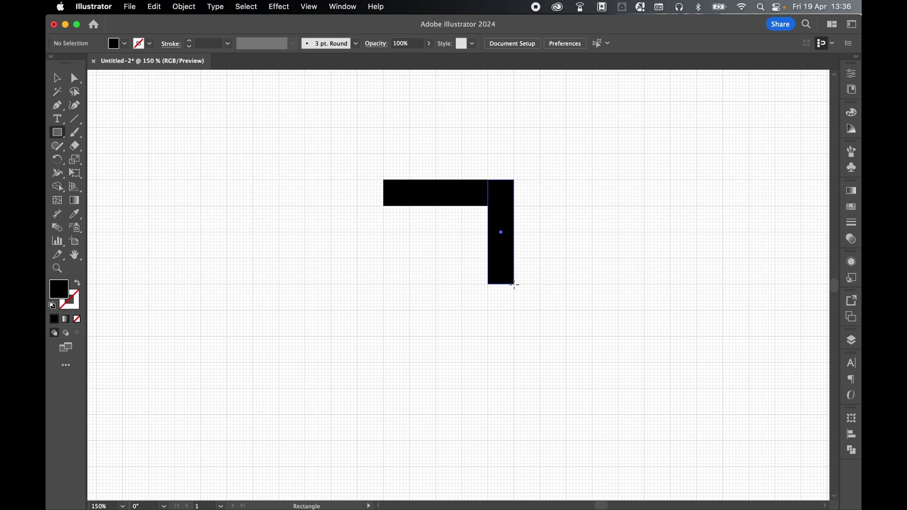
key("v")
key("super+equal")
key("m")
scroll(304, 273, "down", 1)
mouse_move(302, 272)
left_mouse_down()
mouse_move(476, 306)
mouse_move(340, 411)
left_mouse_up()
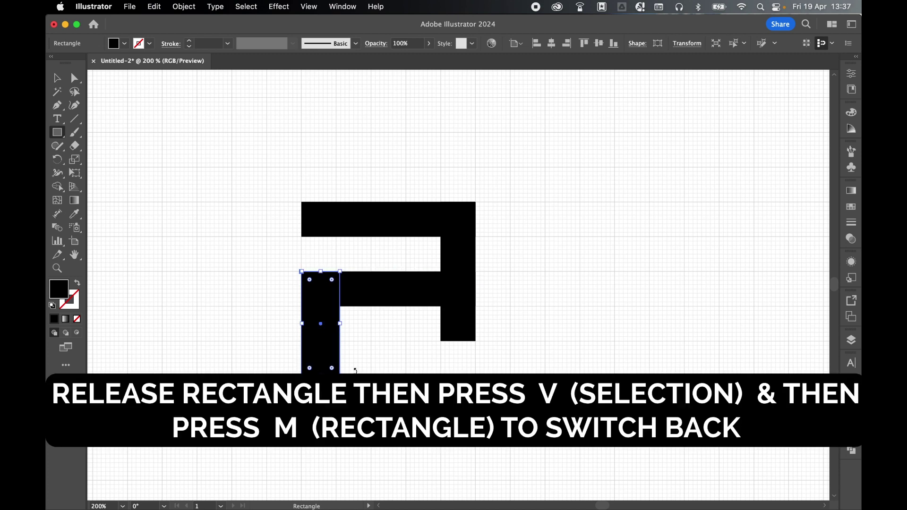
Add the bottom, upper, top-right and lower-left bars to extend the monogram
key("v")
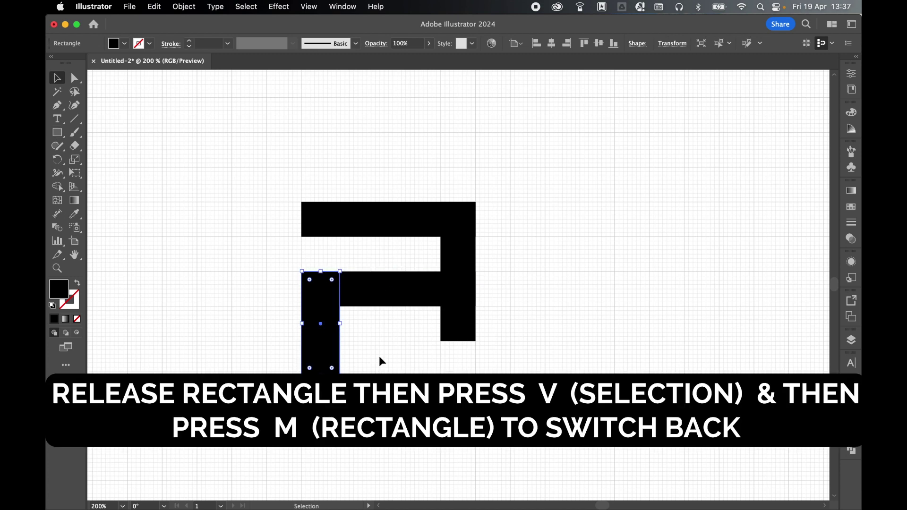
key("m")
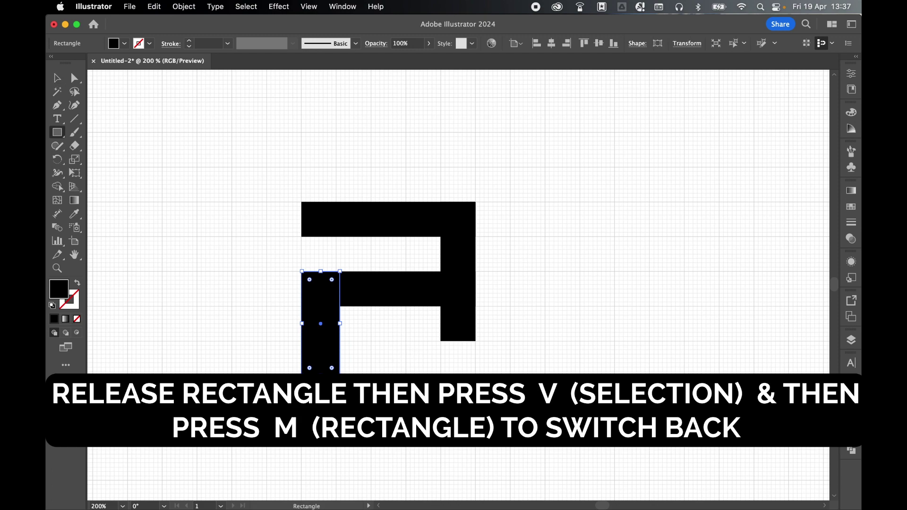
mouse_move(304, 341)
left_mouse_down()
mouse_move(407, 375)
mouse_move(476, 446)
left_mouse_up()
left_click_drag(231, 411, 441, 446)
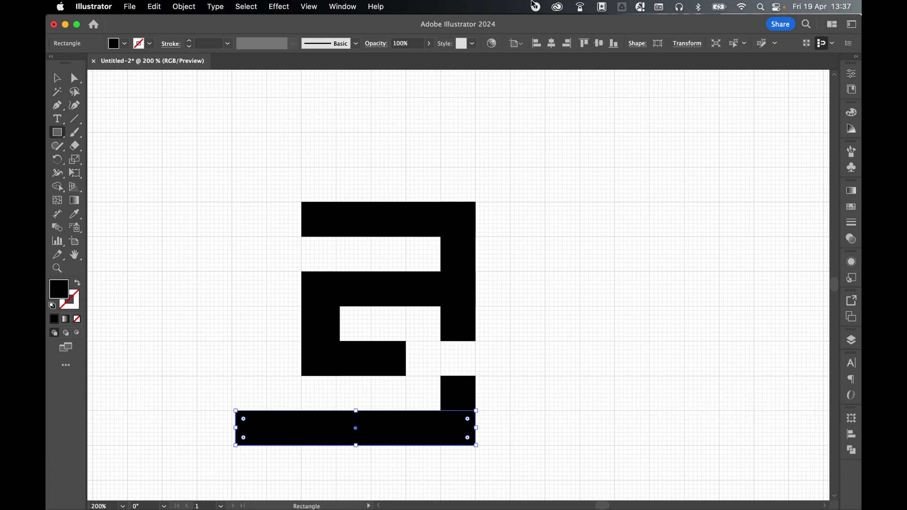
key("super+shift+a")
mouse_move(336, 272)
left_mouse_down()
mouse_move(231, 307)
mouse_move(231, 132)
left_mouse_up()
mouse_move(231, 167)
left_mouse_down()
mouse_move(371, 132)
mouse_move(476, 168)
left_mouse_up()
left_click_drag(476, 237, 441, 132)
left_click_drag(232, 341, 267, 445)
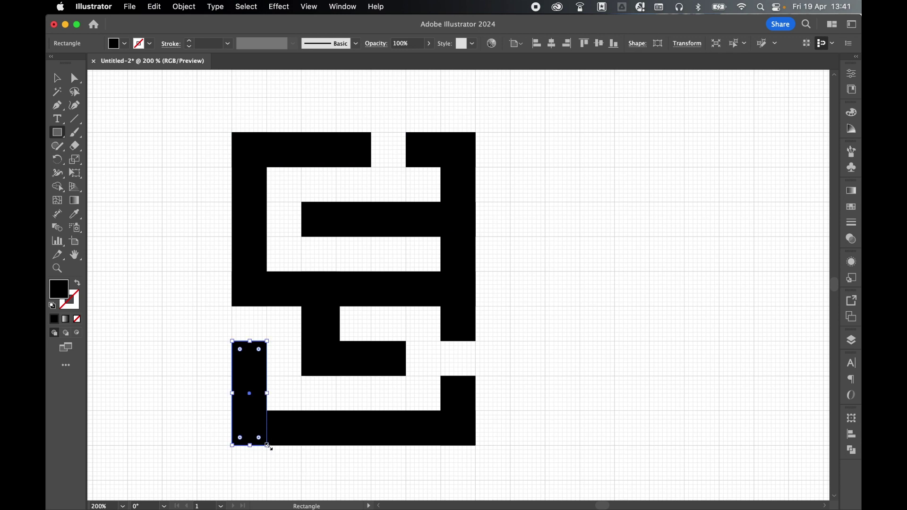
Select all the monogram rectangles and merge them with Pathfinder Unite
key("super+minus")
key("super+minus")
key("super+minus")
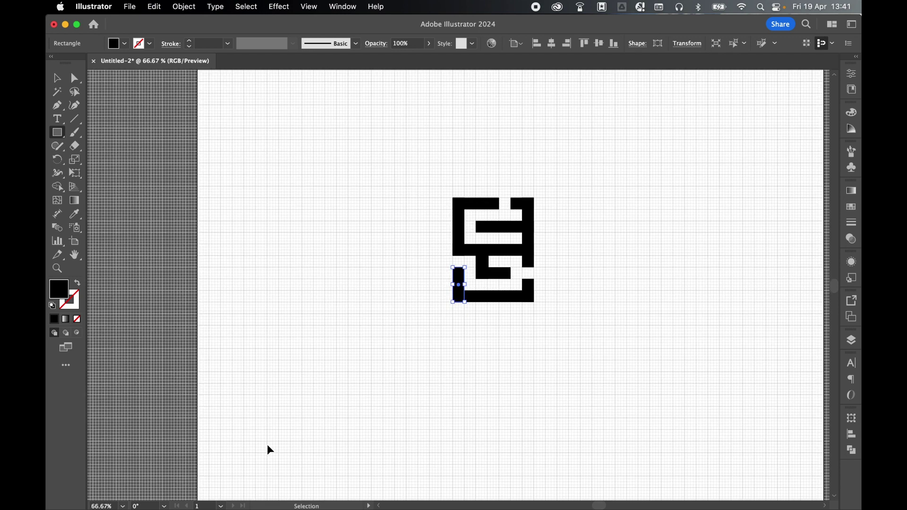
scroll(268, 444, "up", 2)
scroll(268, 444, "right", 2)
key("v")
left_click(393, 189)
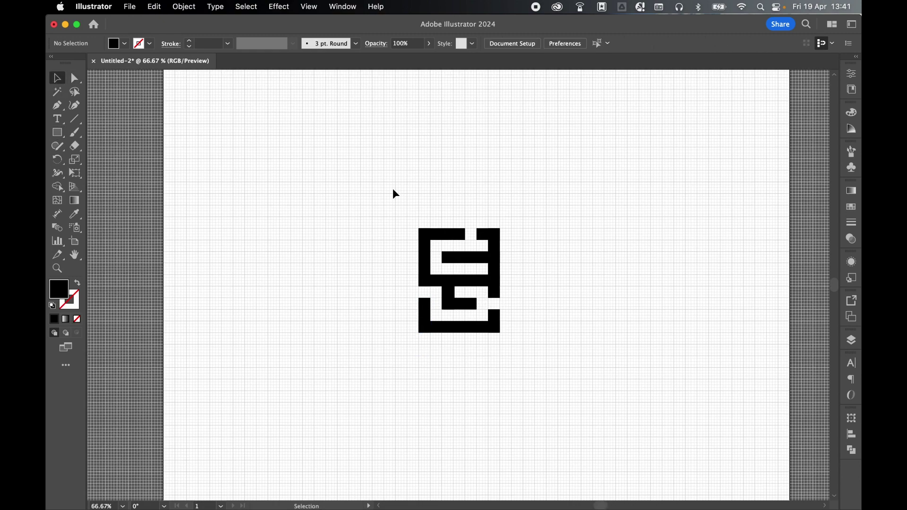
left_click_drag(501, 331, 516, 349)
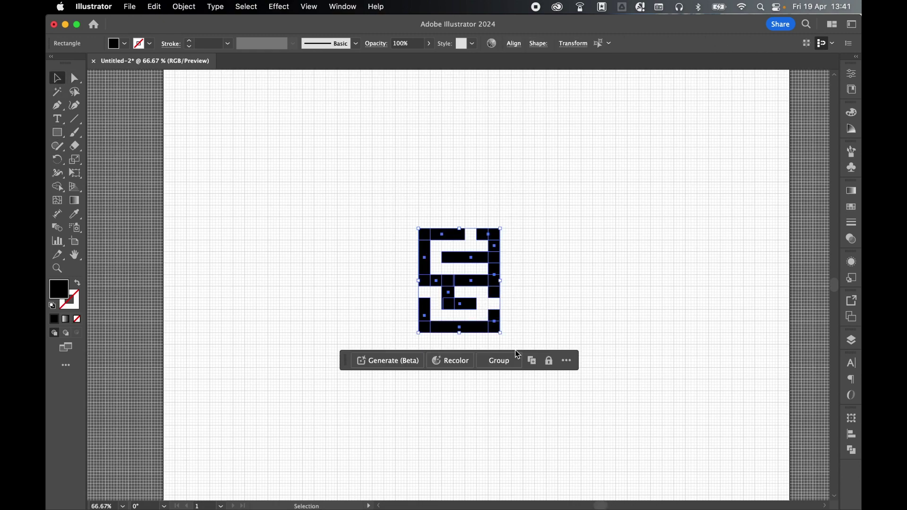
left_click(852, 450)
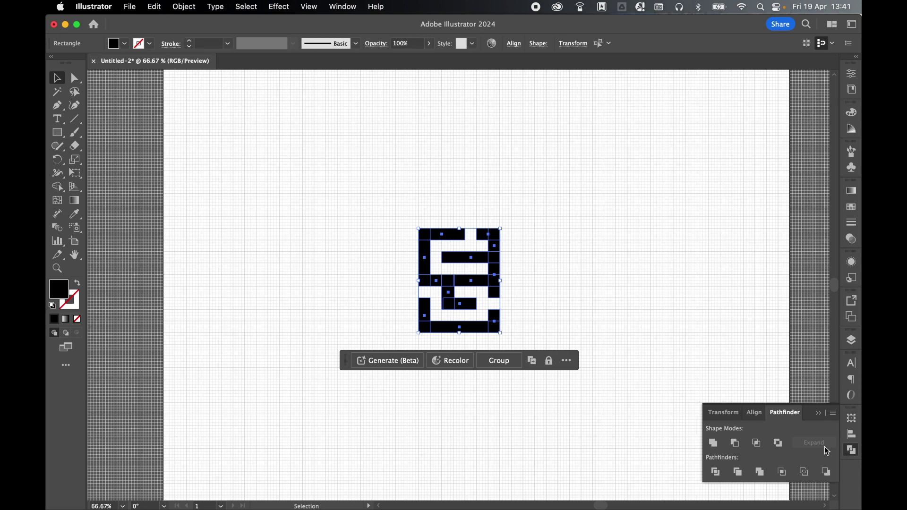
left_click(715, 444)
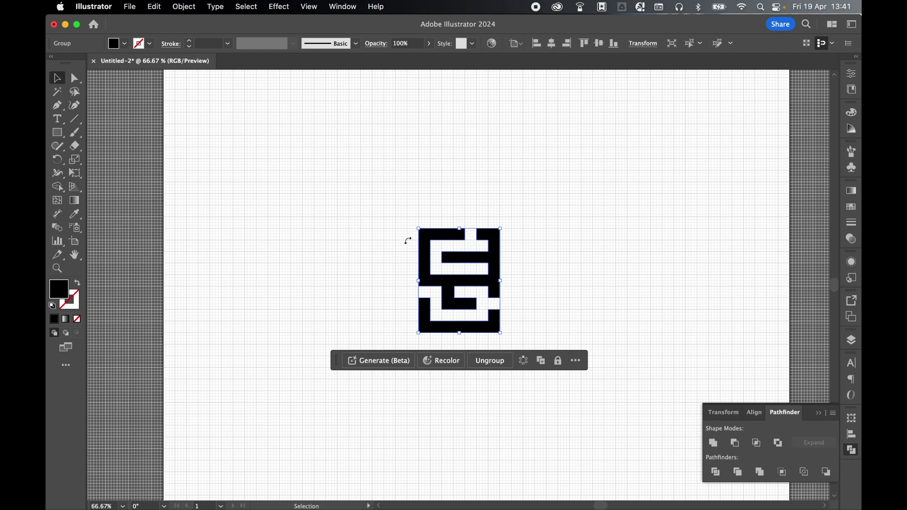
left_click(542, 227)
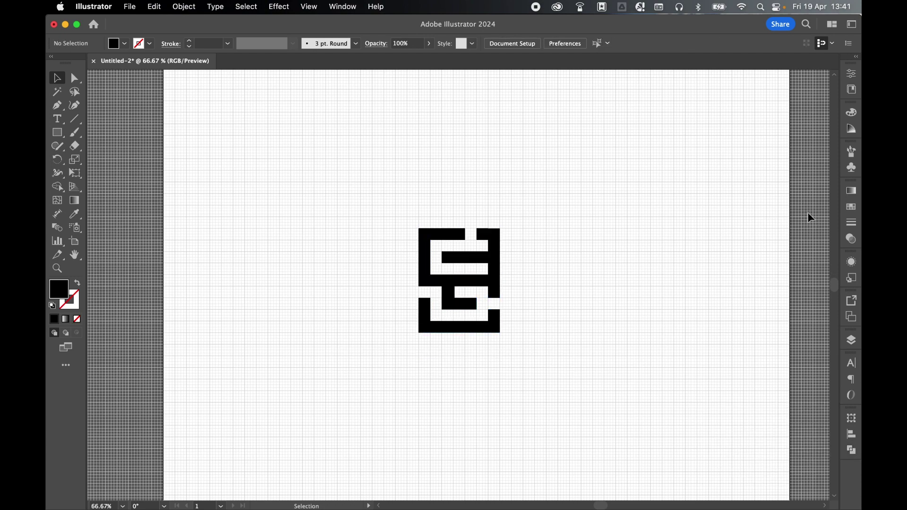
Save the monogram as a new pattern swatch and move the original onto the left pasteboard
left_click(852, 208)
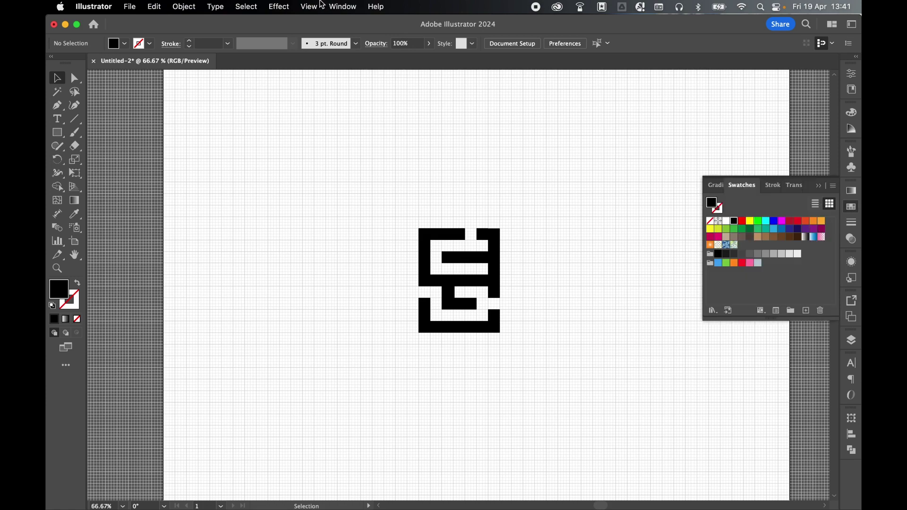
left_click(343, 6)
scroll(336, 284, "down", 10)
left_click(360, 7)
left_click_drag(411, 230, 517, 354)
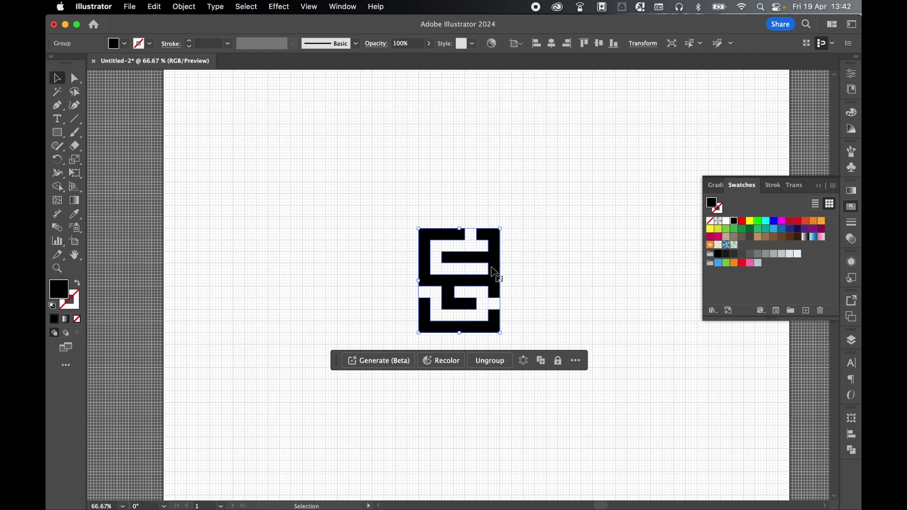
left_click_drag(498, 273, 745, 246)
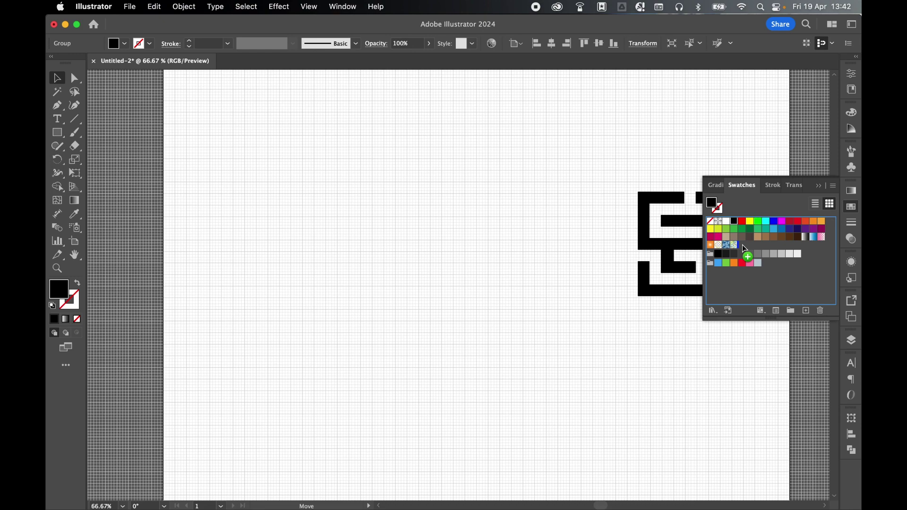
left_click_drag(745, 246, 745, 246)
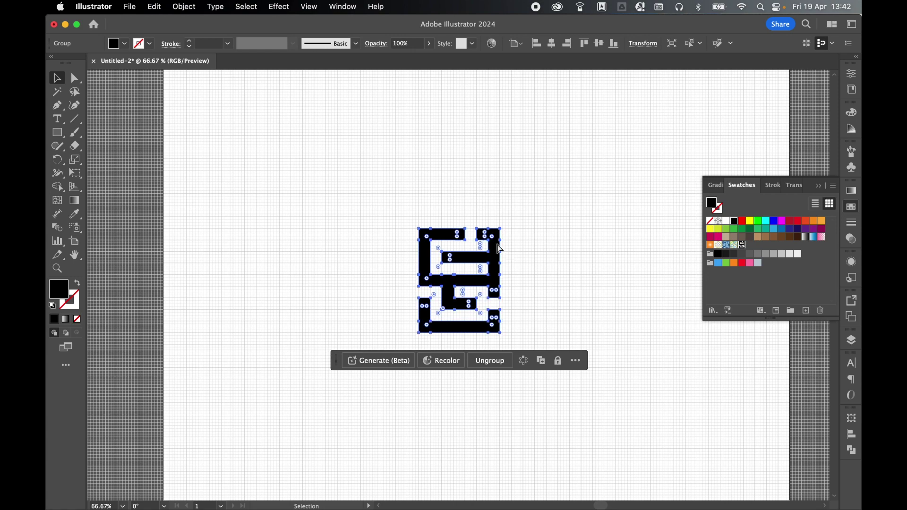
key("super+minus")
left_click_drag(478, 276, 159, 229)
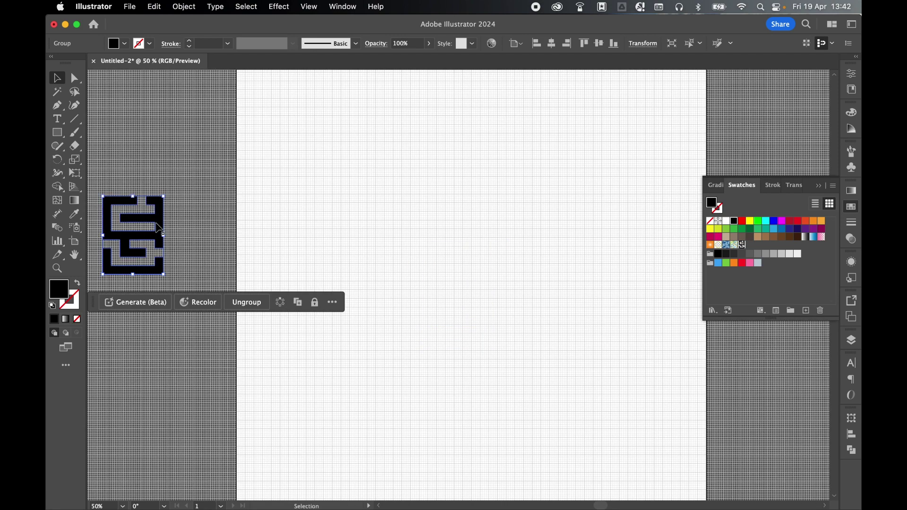
Turn off Snap to Grid, hide the grid, and open the new pattern swatch in Pattern Options
left_click(198, 163)
left_click(309, 7)
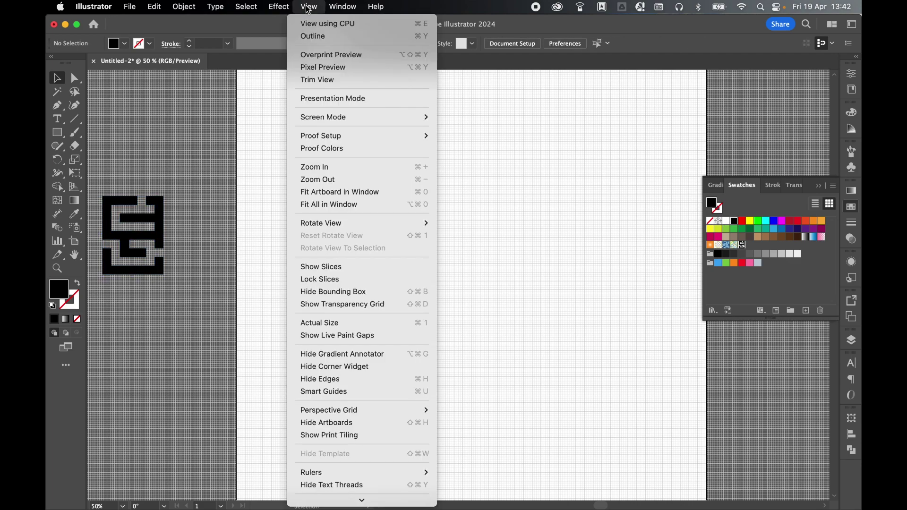
left_click(355, 429)
left_click(309, 7)
scroll(344, 418, "down", 4)
left_click(347, 417)
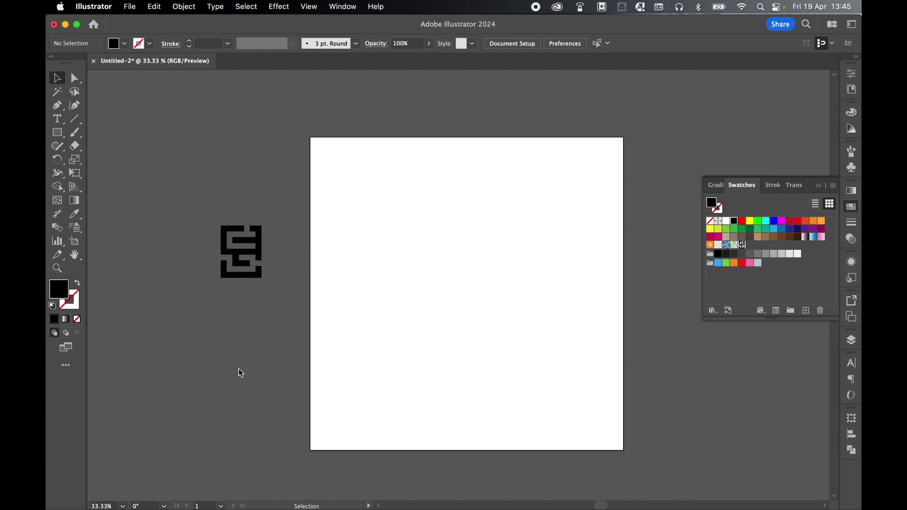
double_click(742, 245)
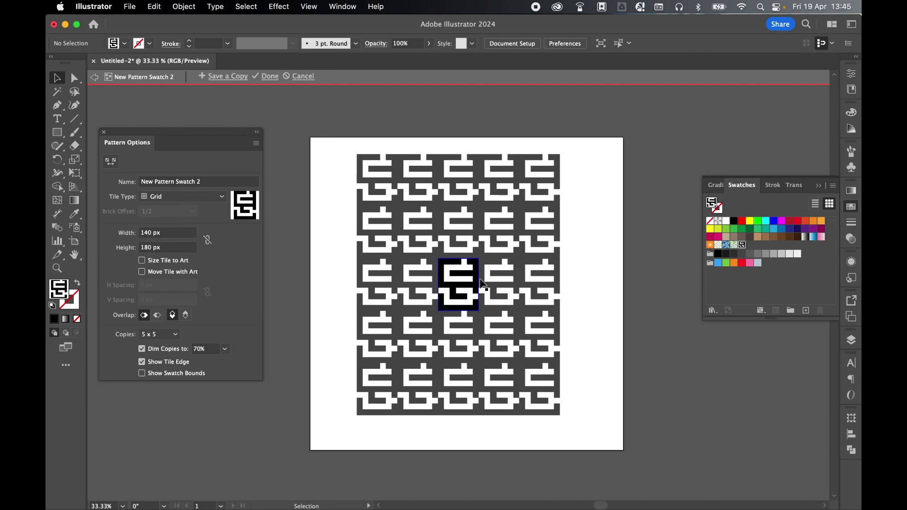
Set the pattern to Brick by Row, 160 × 200 px tiles with a 1/3 brick offset
left_click(186, 200)
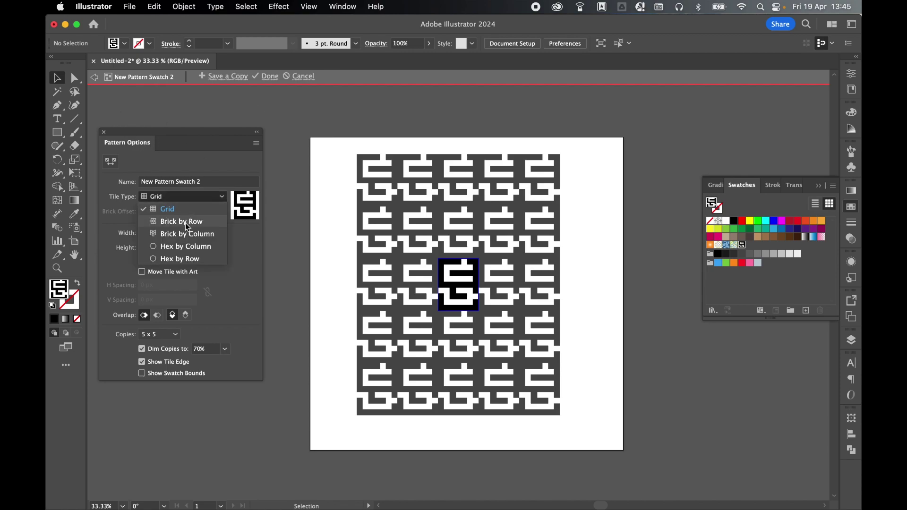
left_click(188, 222)
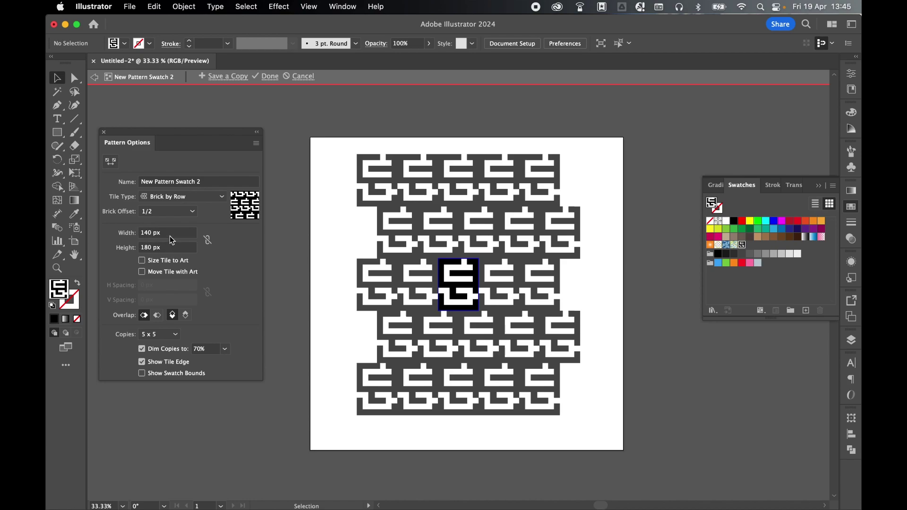
left_click(166, 232)
type("160")
key("Tab")
type("20")
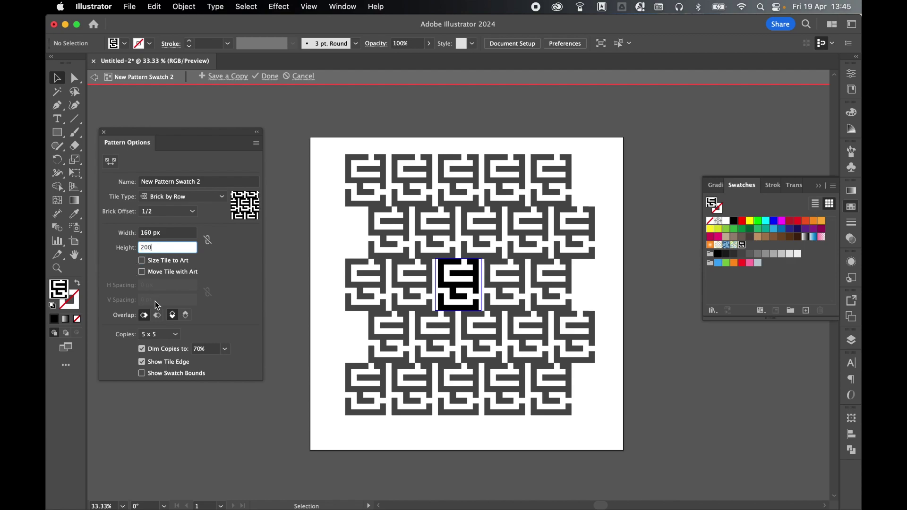
left_click(185, 210)
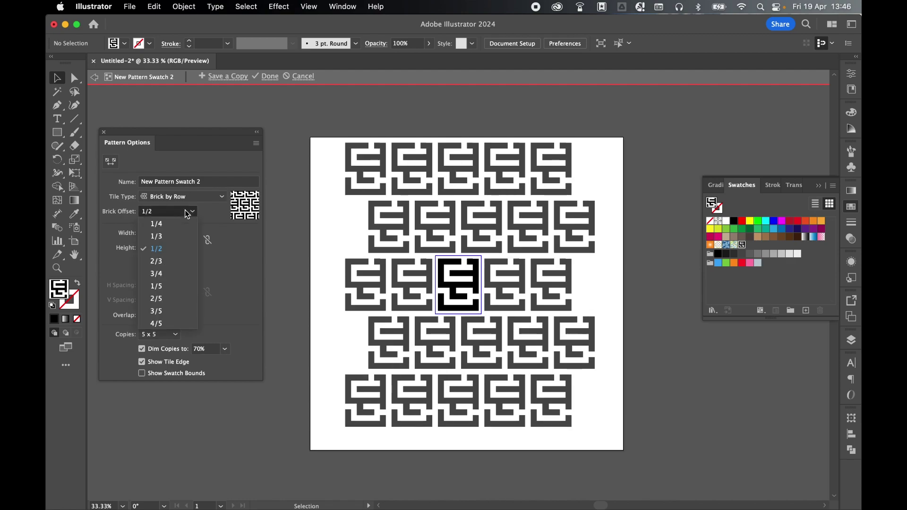
left_click(173, 236)
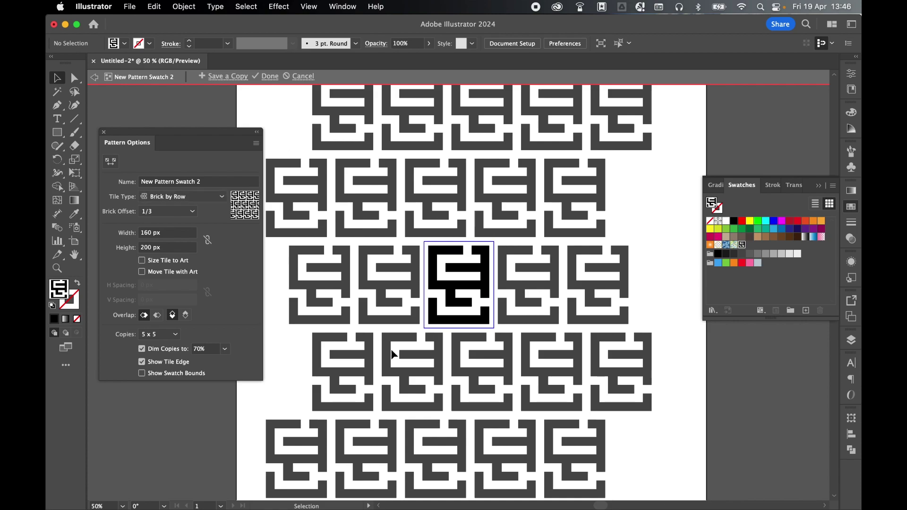
left_click(266, 76)
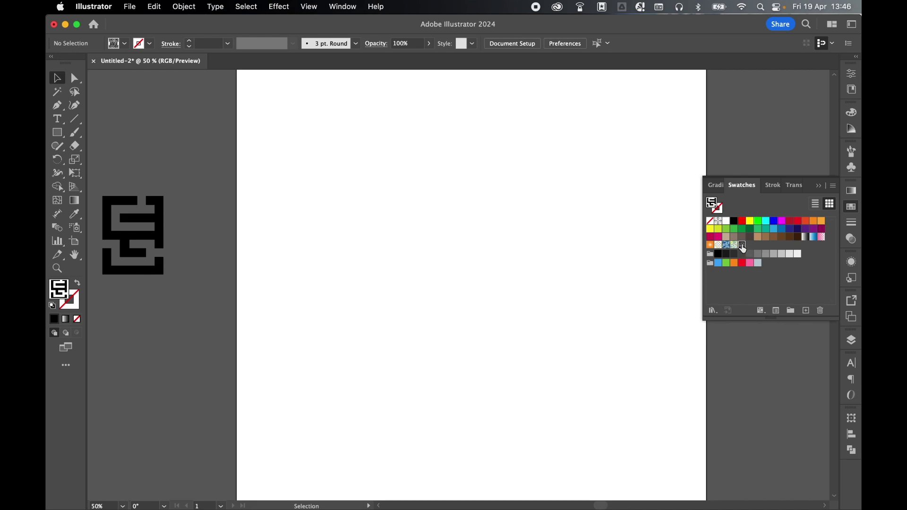
Duplicate the pattern swatch and recolour the copy's monogram tile orange
left_click_drag(743, 249, 807, 314)
left_click(751, 247)
double_click(750, 246)
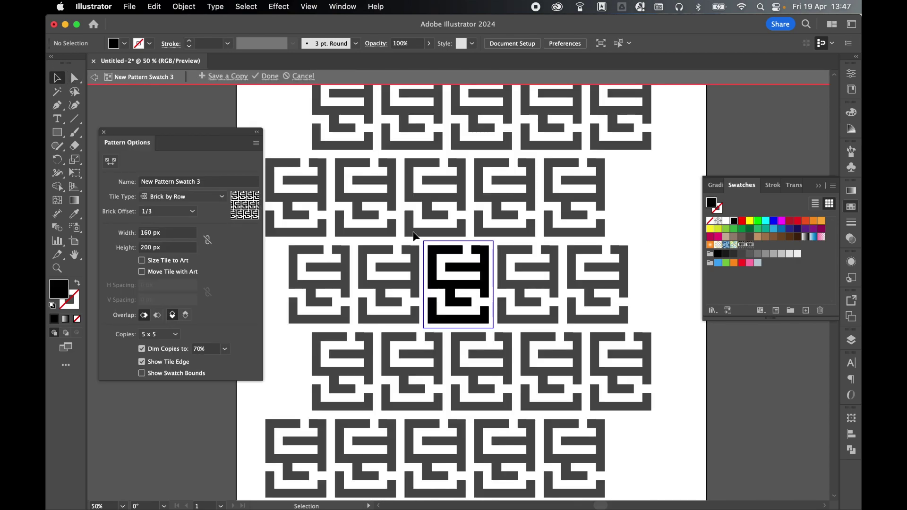
left_click(482, 259)
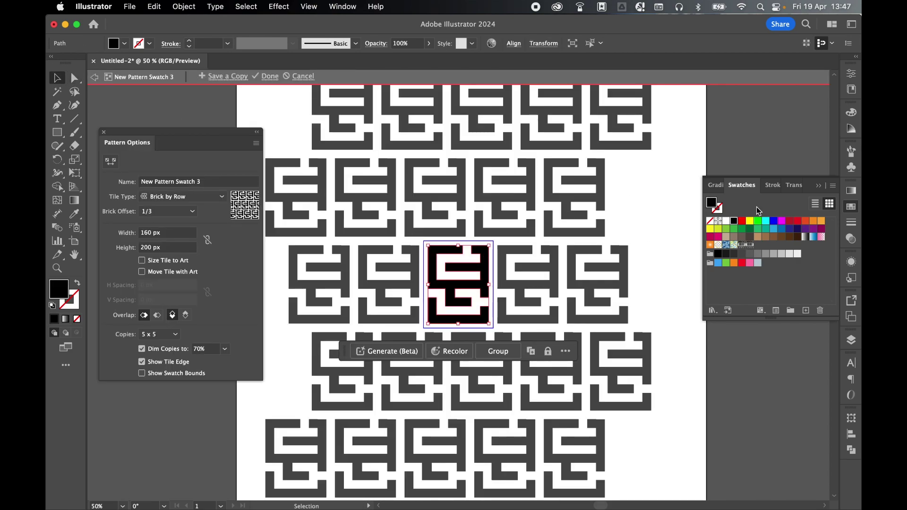
left_click(816, 226)
left_click(267, 77)
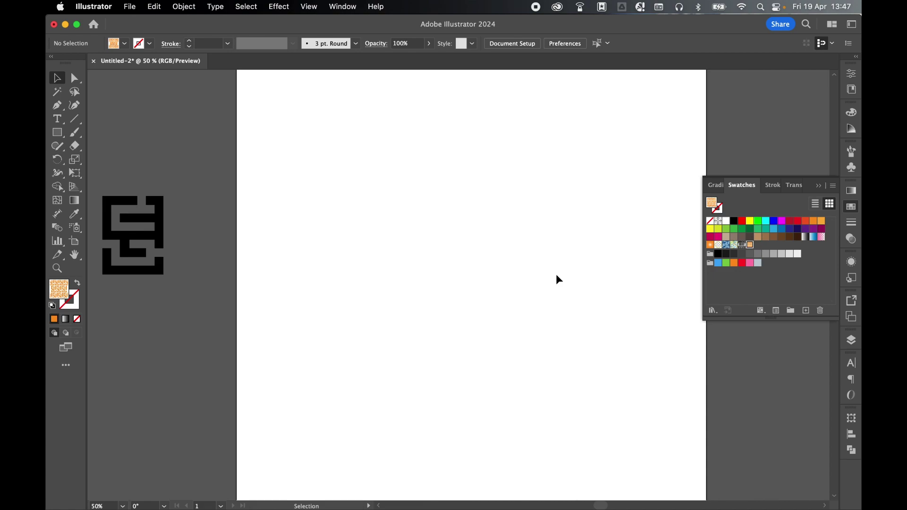
Draw a tan 1080 × 1080 px rectangle using the Rectangle tool's size dialog
key("super+minus")
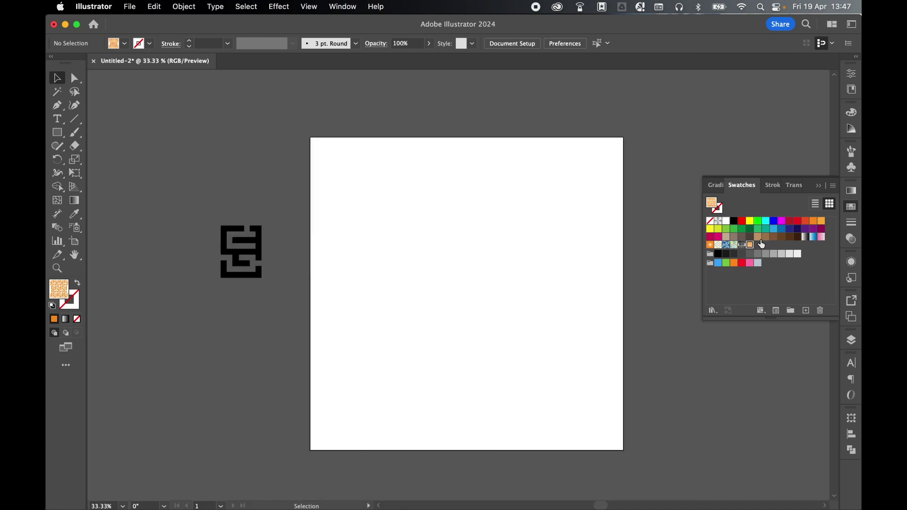
left_click(758, 236)
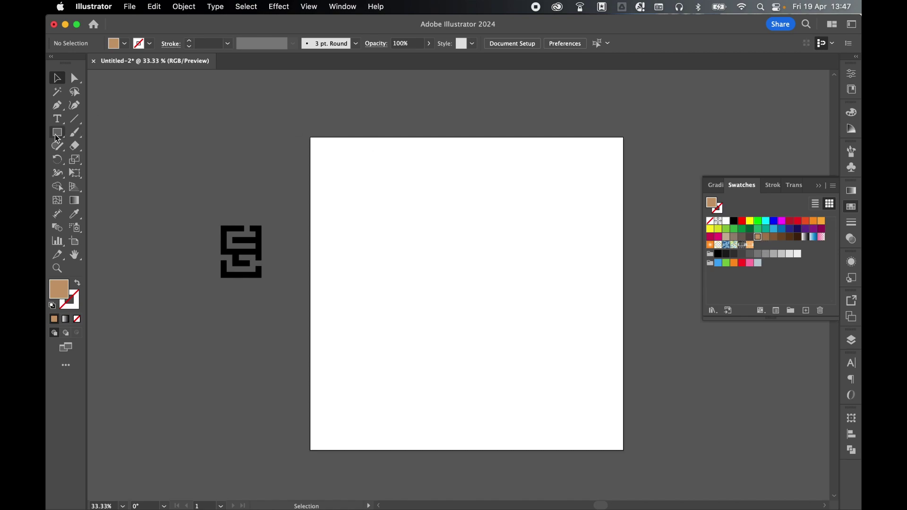
left_click_drag(57, 138, 94, 132)
left_click(421, 207)
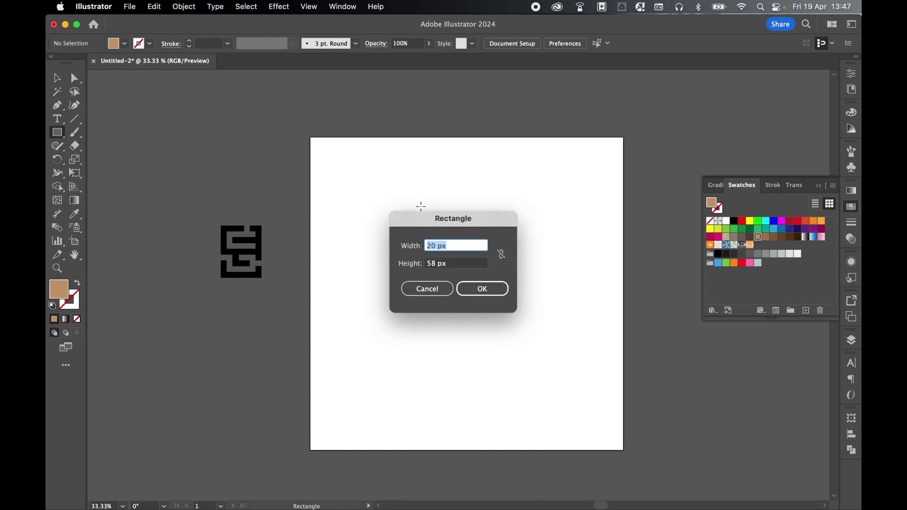
type("1080")
key("Tab")
type("1")
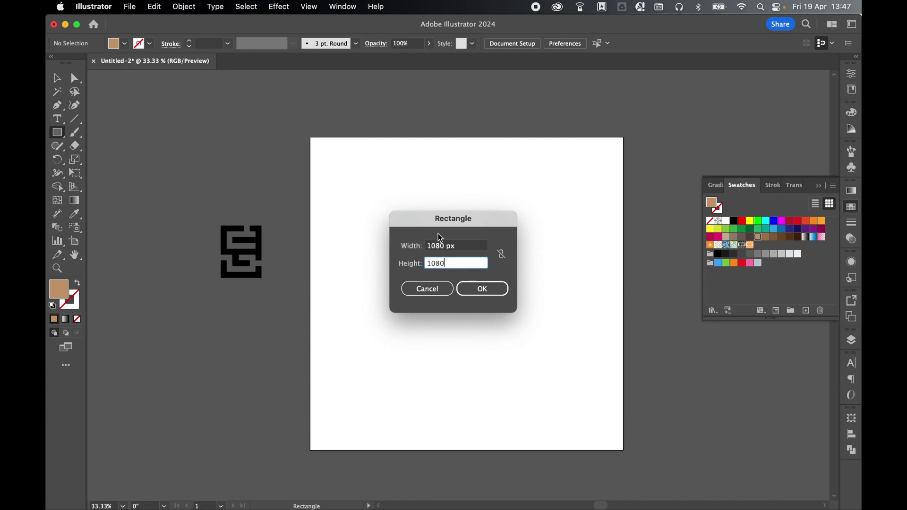
left_click(491, 288)
Centre the rectangle horizontally and vertically on the artboard with the Align panel
left_click(57, 78)
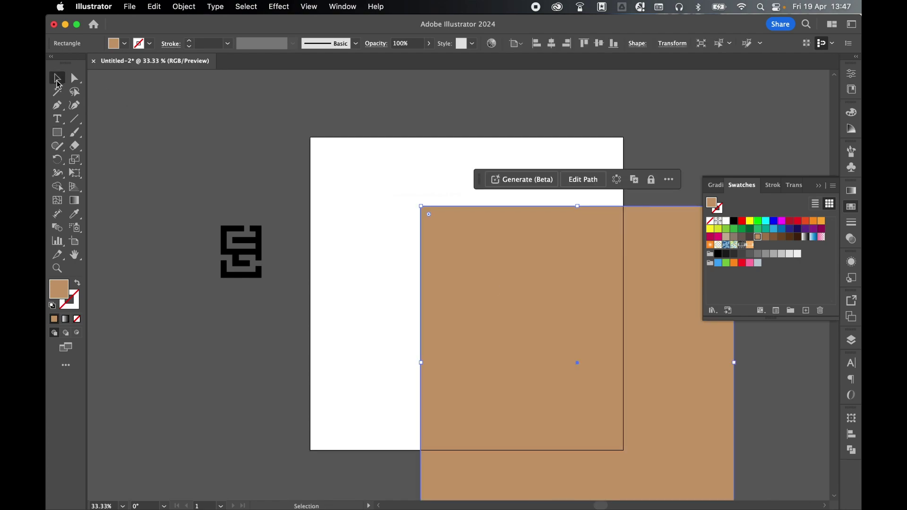
left_click(851, 434)
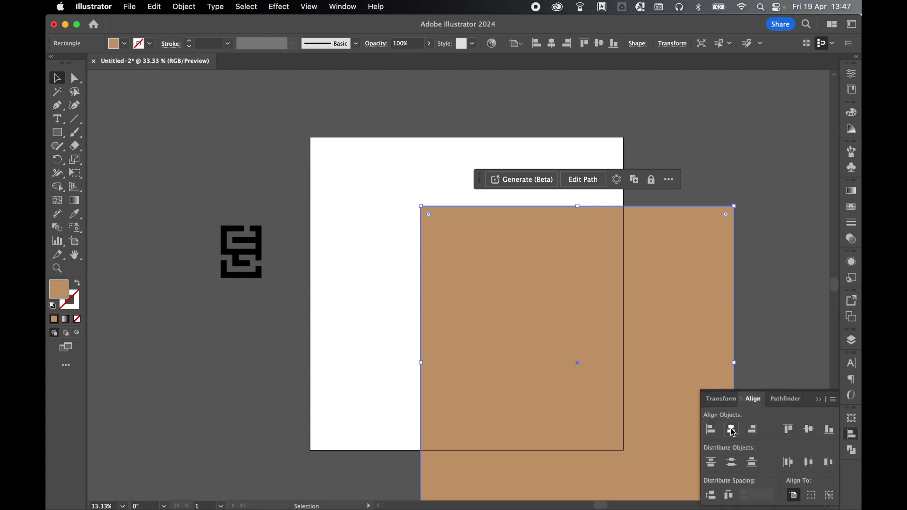
left_click(732, 430)
left_click(809, 429)
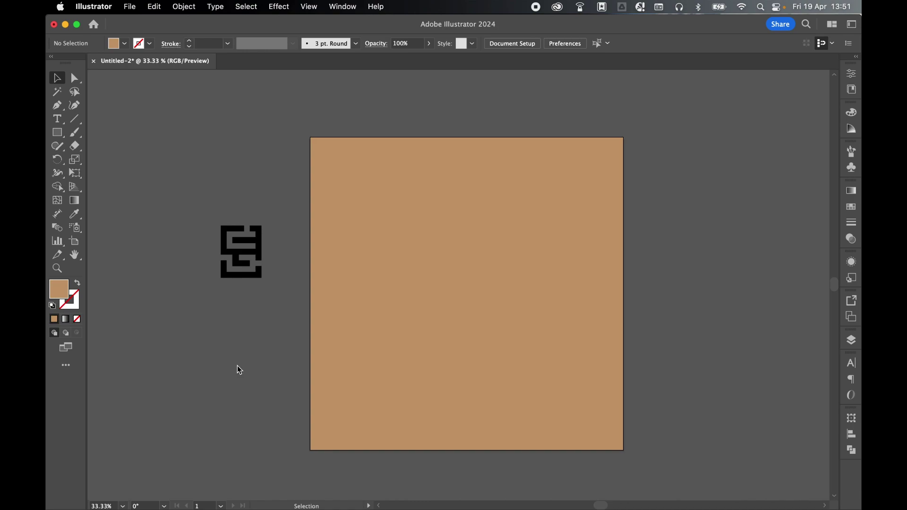
Create a second 1080 px square rectangle filled with the monogram pattern swatch
left_click(57, 132)
left_click(285, 168)
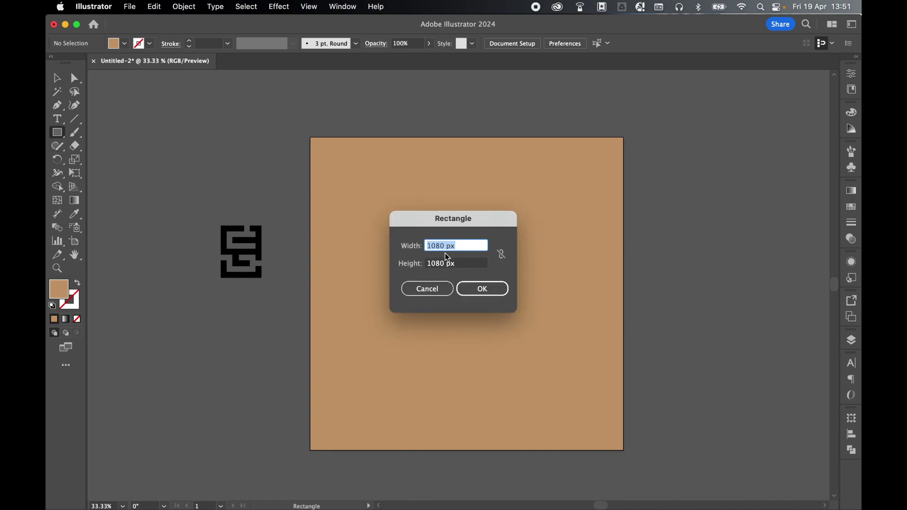
left_click(492, 289)
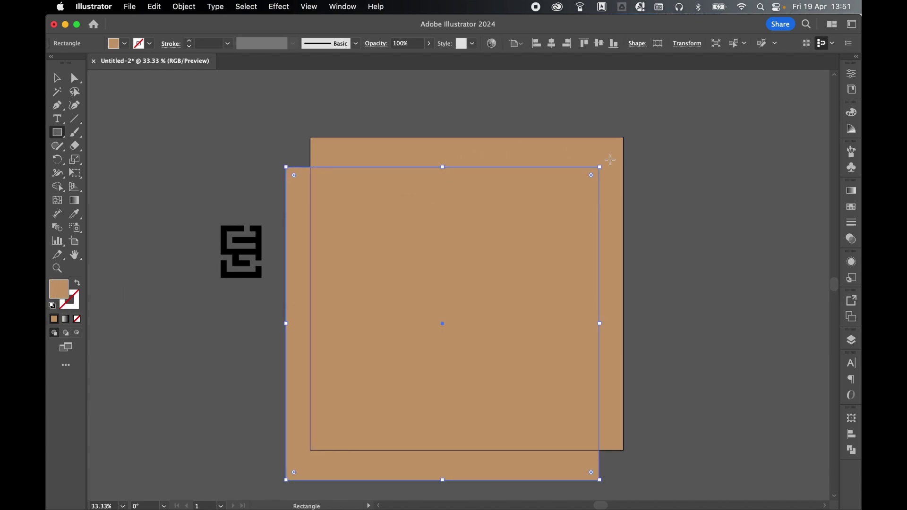
left_click(851, 207)
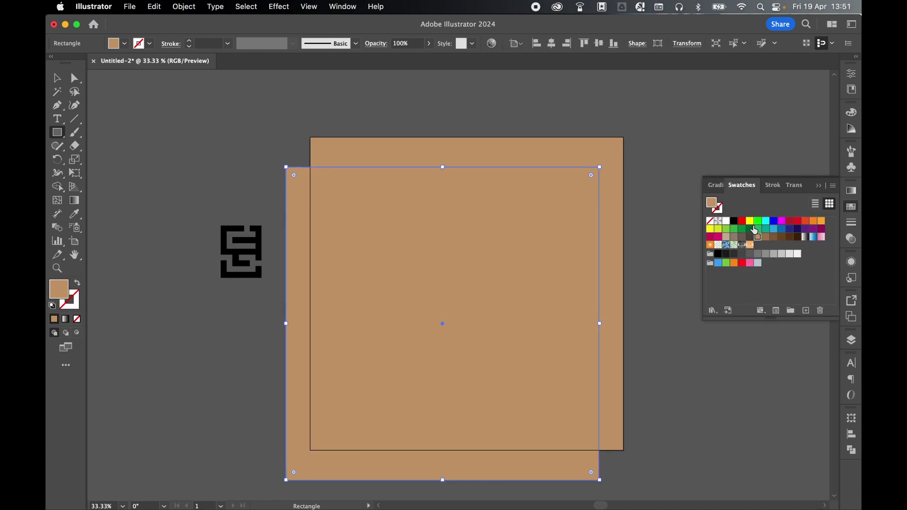
left_click(741, 246)
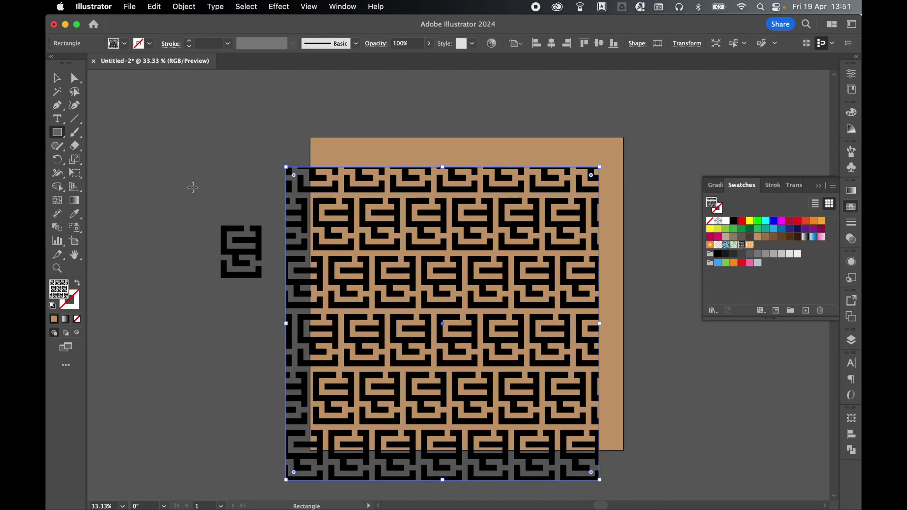
Centre the pattern rectangle horizontally and vertically on the tan square, then show its appearance settings
left_click(57, 79)
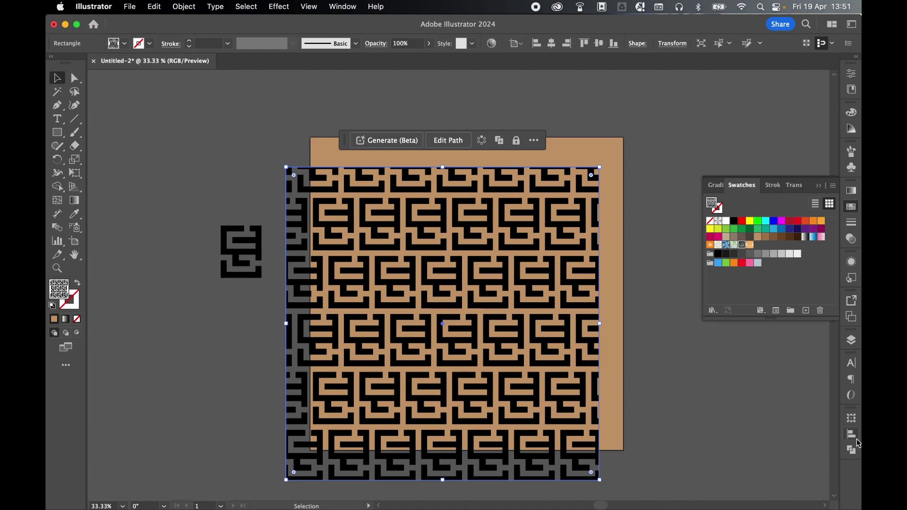
left_click(857, 440)
left_click(731, 429)
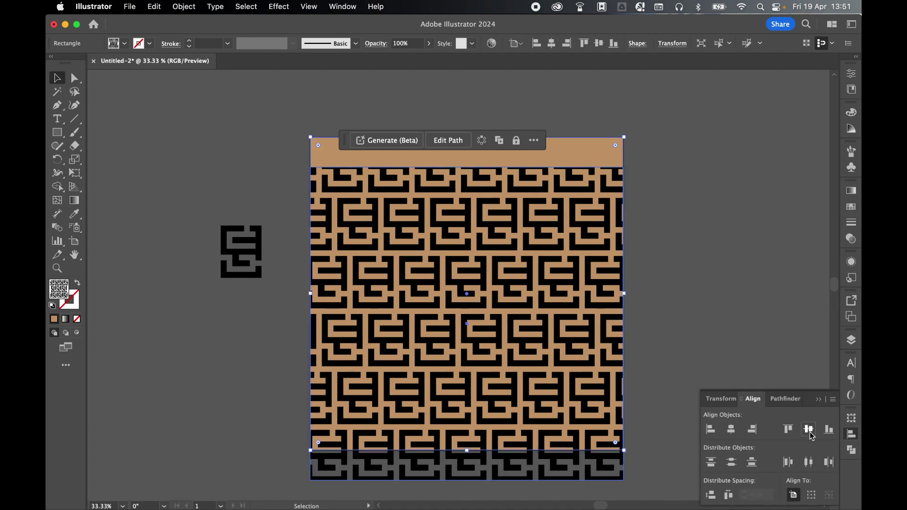
left_click(809, 429)
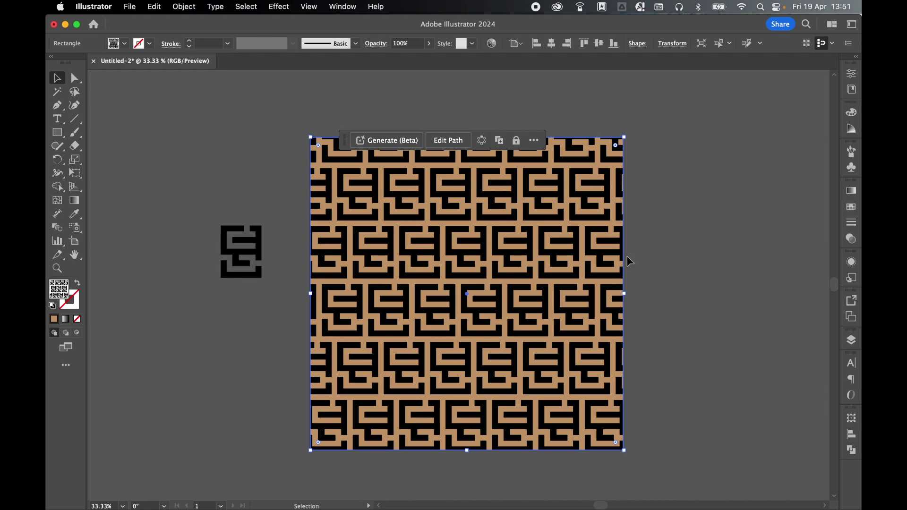
left_click(854, 263)
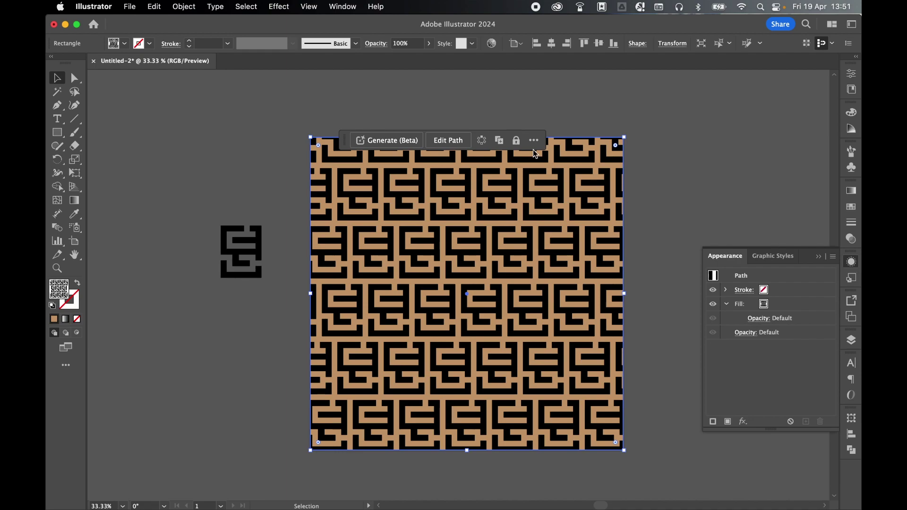
Add a Transform effect to the rectangle's fill with Transform Objects unchecked
left_click(342, 6)
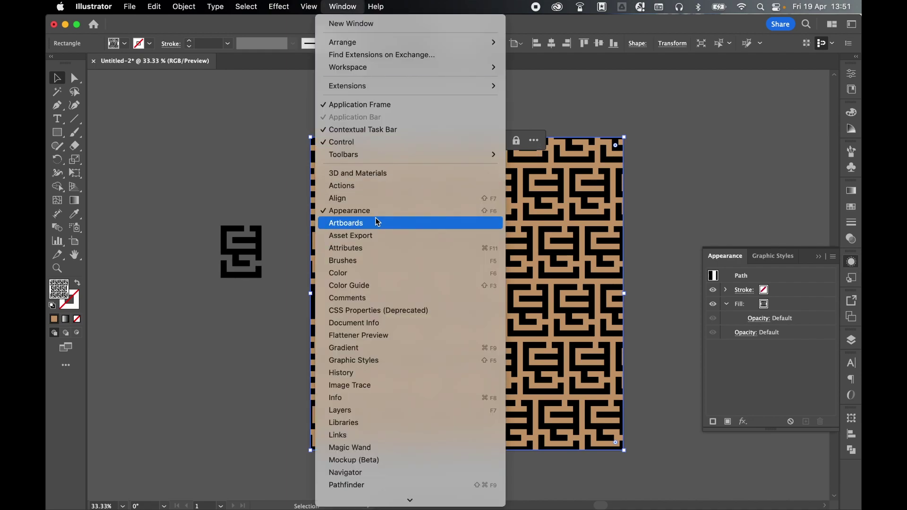
left_click(343, 6)
left_click(774, 305)
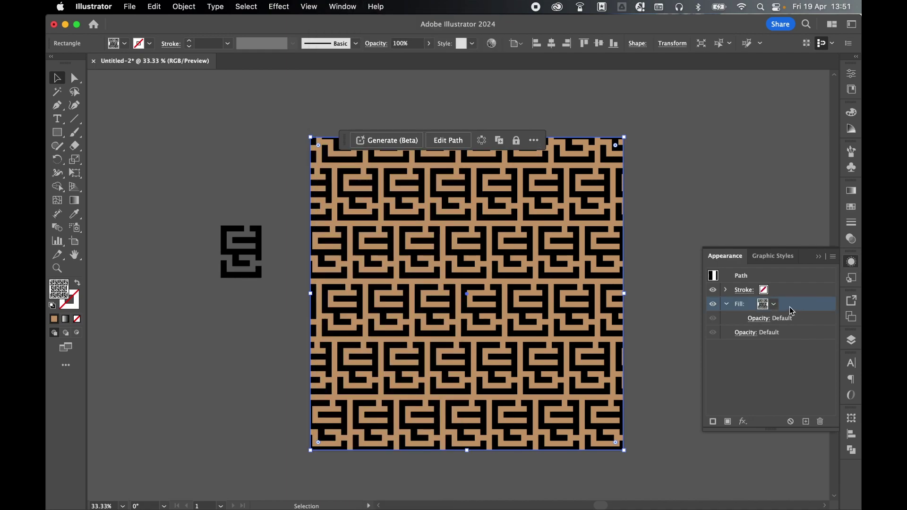
left_click(743, 422)
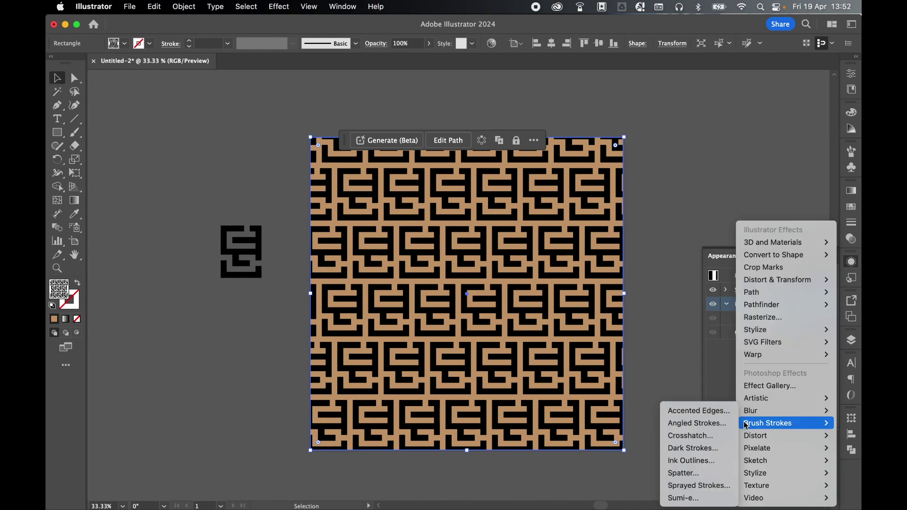
mouse_move(770, 286)
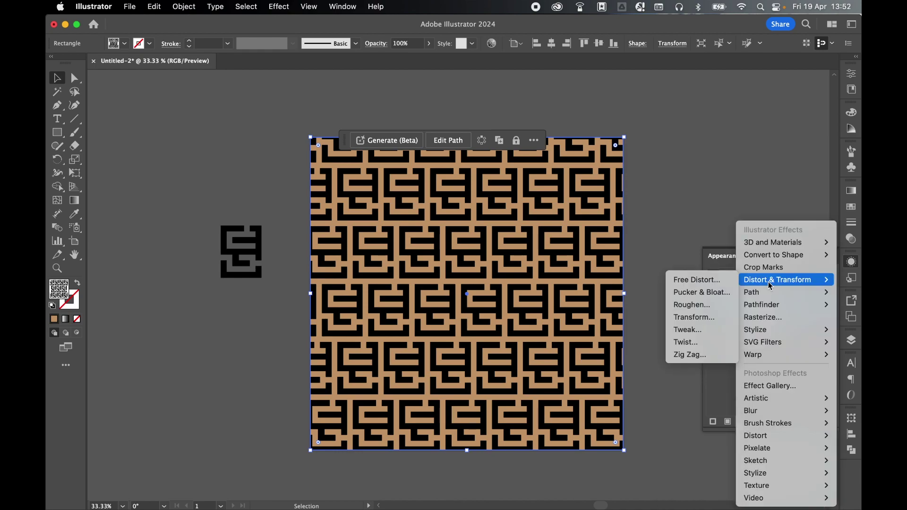
left_click(707, 321)
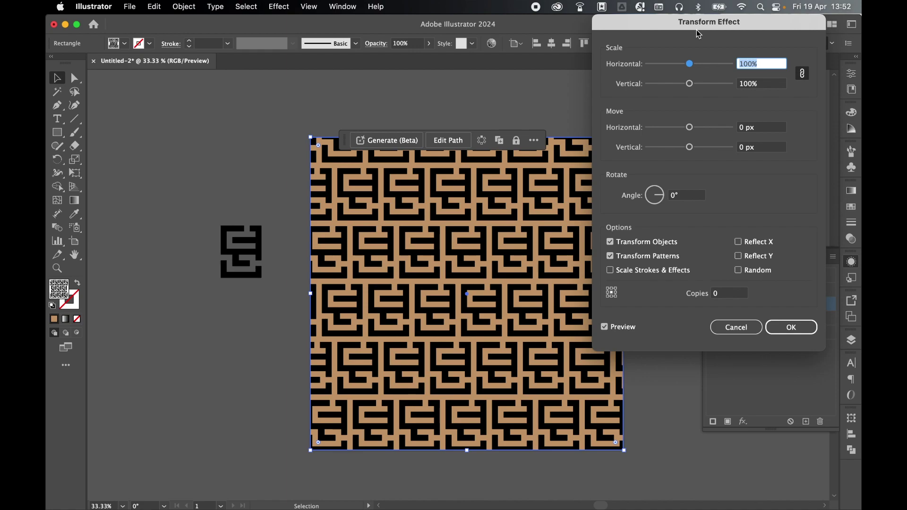
left_click(610, 243)
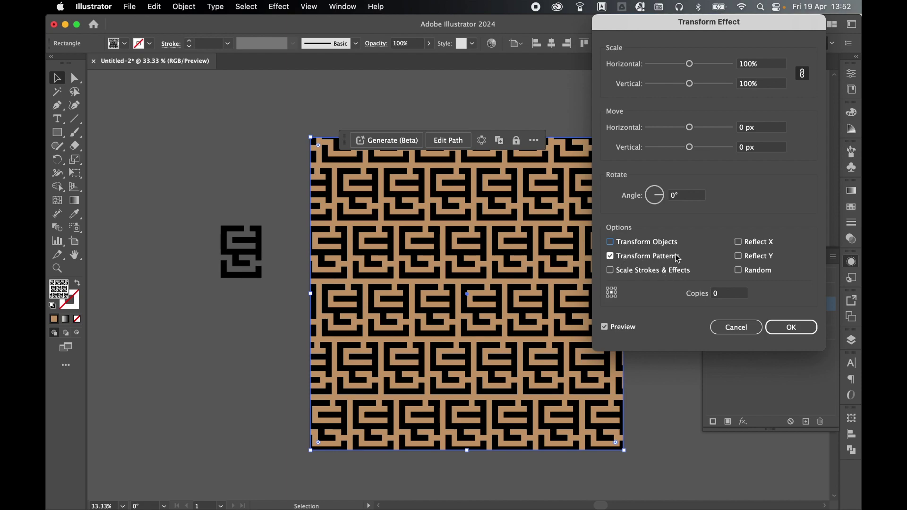
Link the scale values, scale the pattern to 30%, rotate it 45° and apply
left_click(803, 79)
left_click_drag(690, 65, 709, 65)
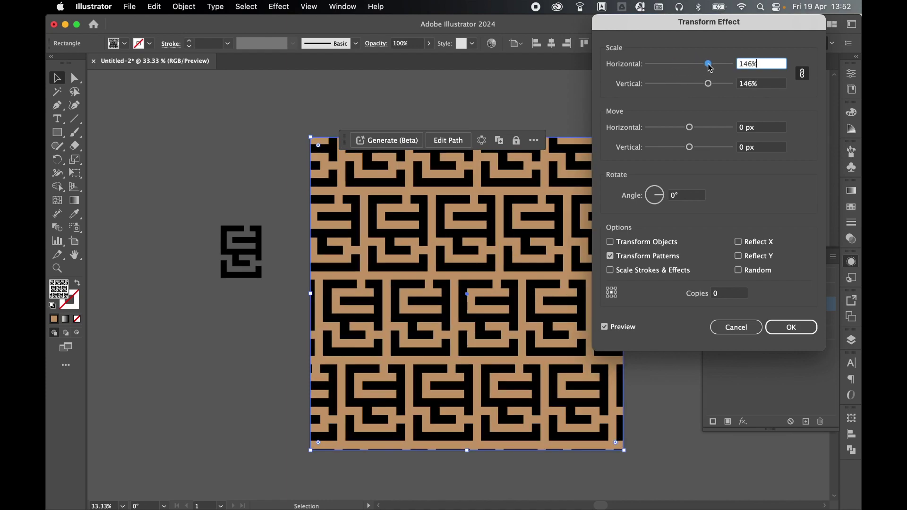
double_click(764, 64)
type("48%")
left_click_drag(669, 66, 661, 65)
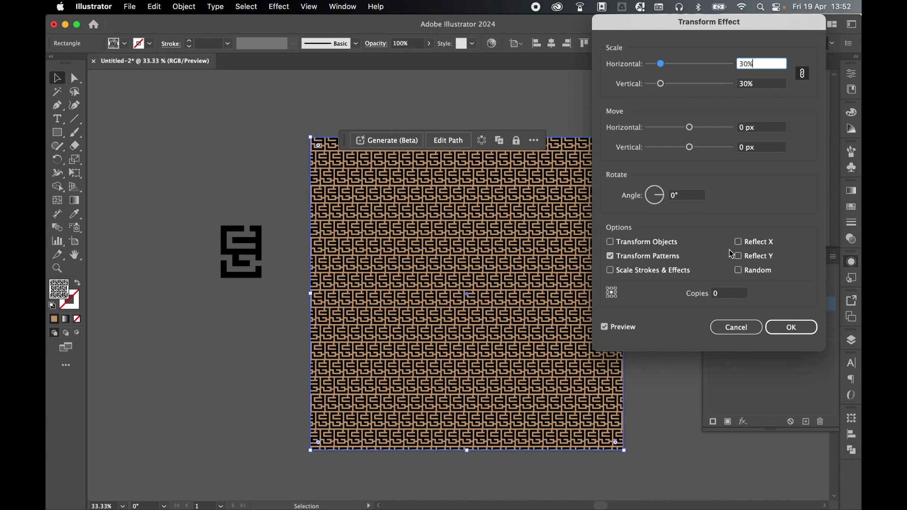
left_click(741, 243)
left_click(740, 243)
left_click(740, 256)
left_click(740, 257)
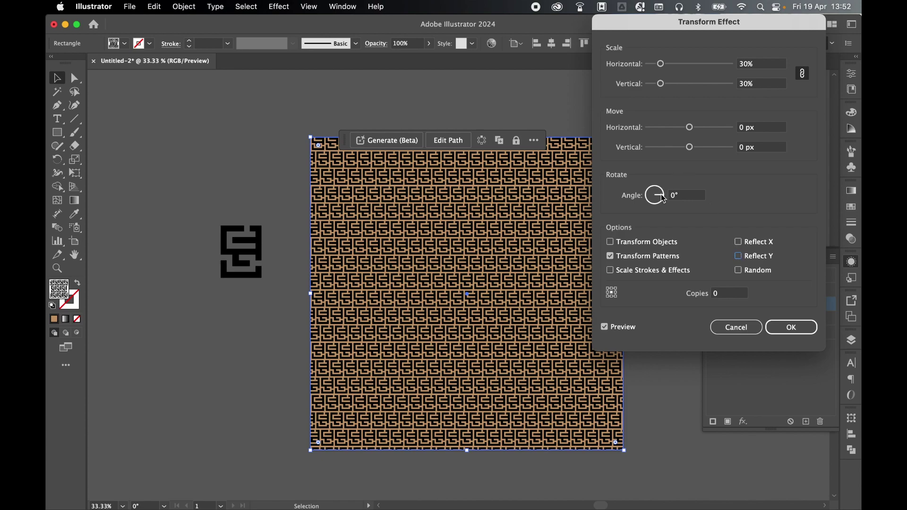
left_click_drag(661, 199, 662, 194)
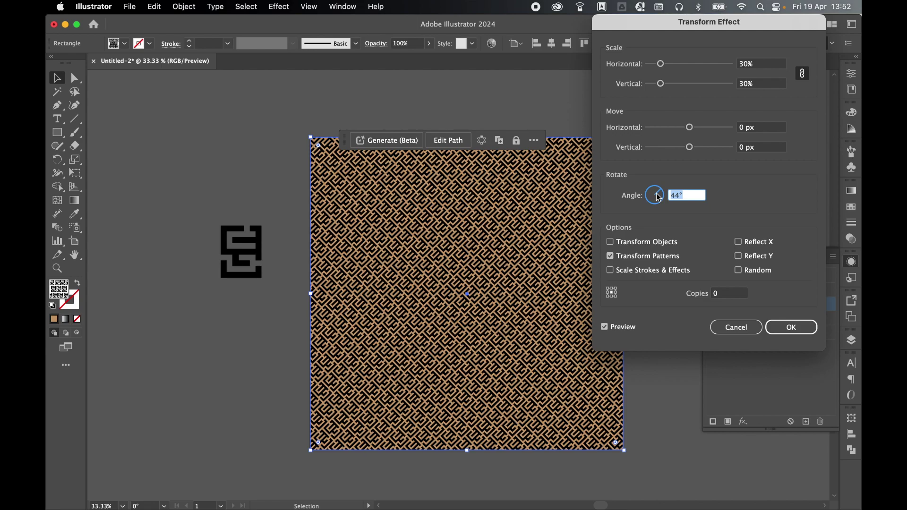
type("45")
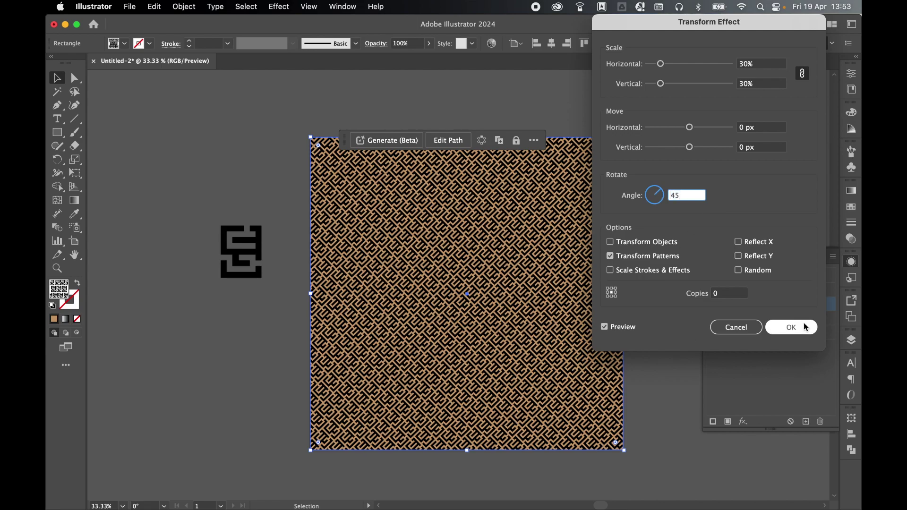
left_click(800, 327)
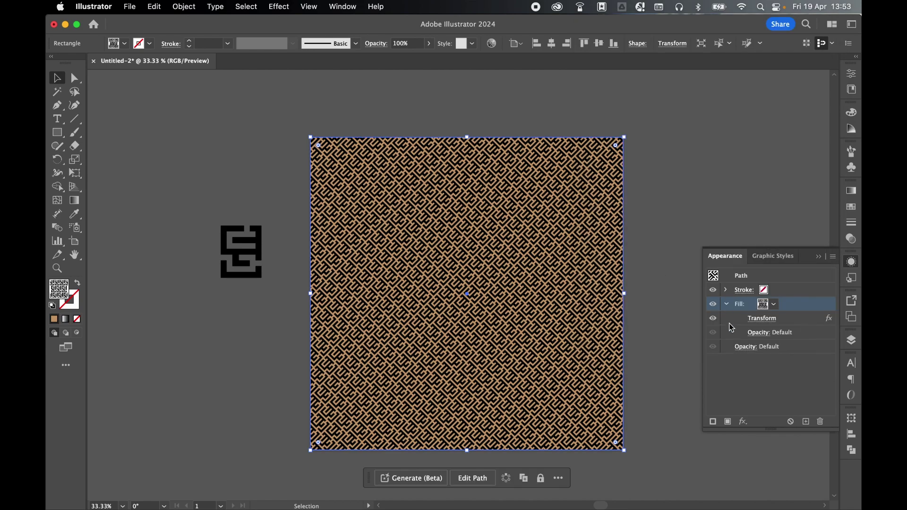
Rescale the pattern's Transform effect to 33%, then pick the orange monogram pattern swatch
left_click(851, 263)
left_click(851, 263)
left_click(772, 320)
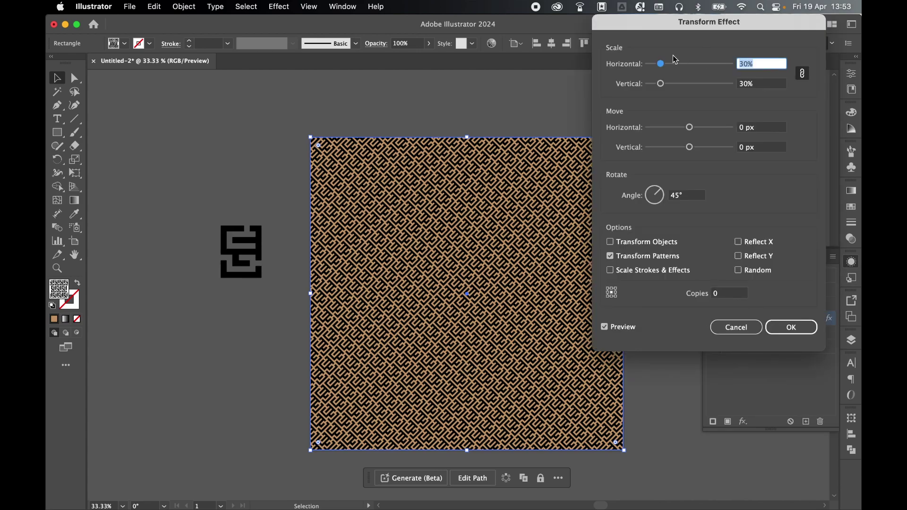
left_click_drag(660, 64, 664, 65)
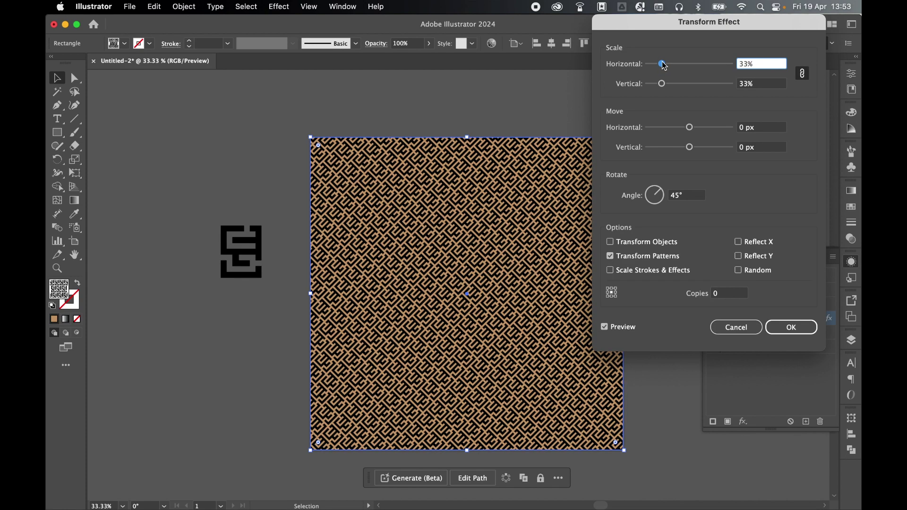
left_click(792, 327)
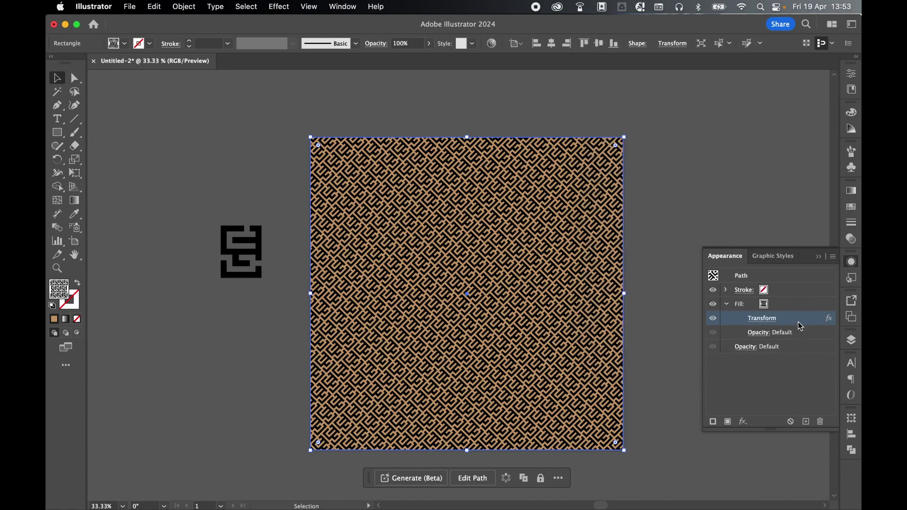
left_click(852, 208)
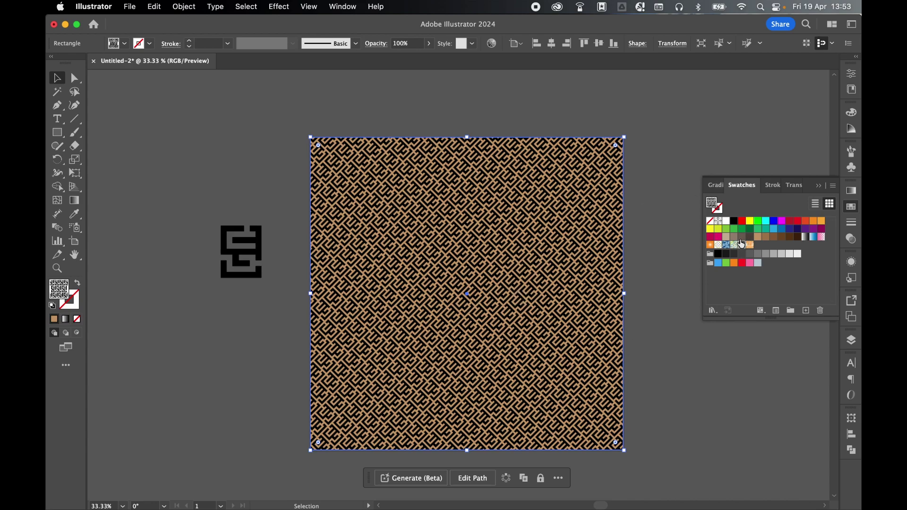
left_click(741, 245)
Fill the top rectangle with the orange pattern and lock it in place
left_click(750, 246)
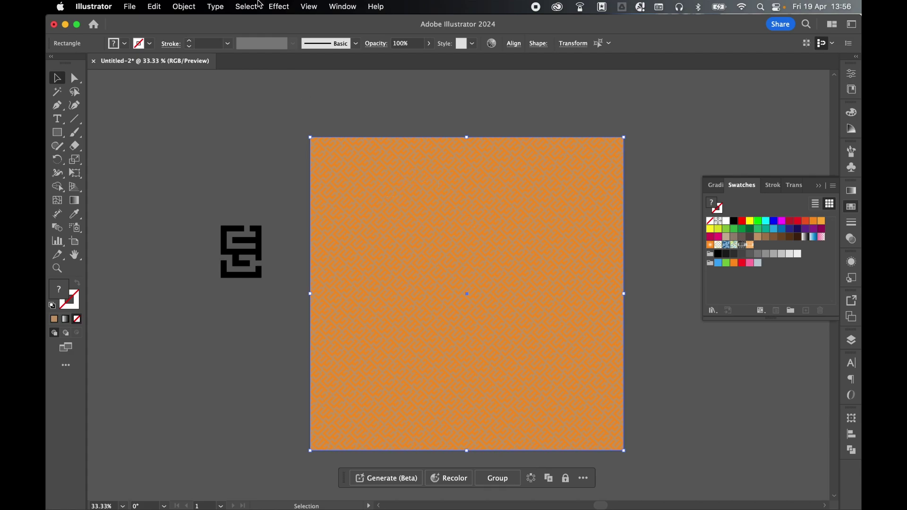
left_click(184, 7)
mouse_move(227, 105)
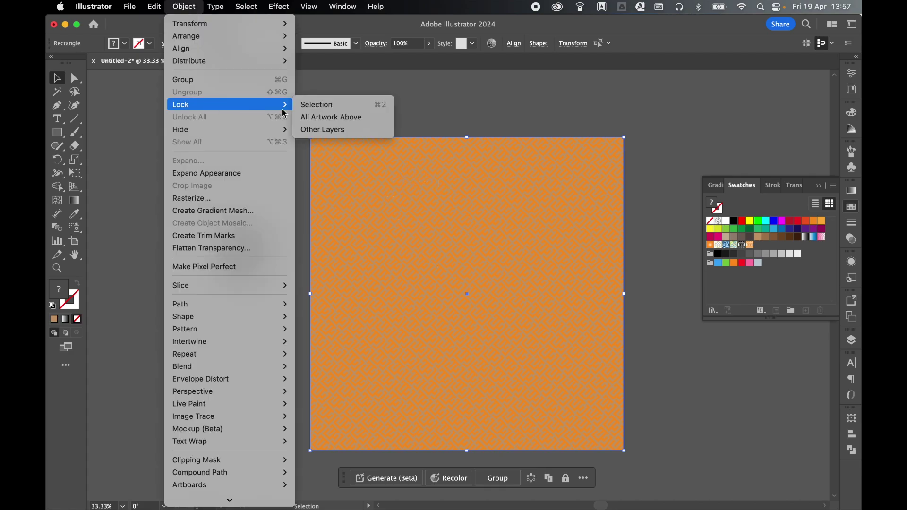
left_click(308, 108)
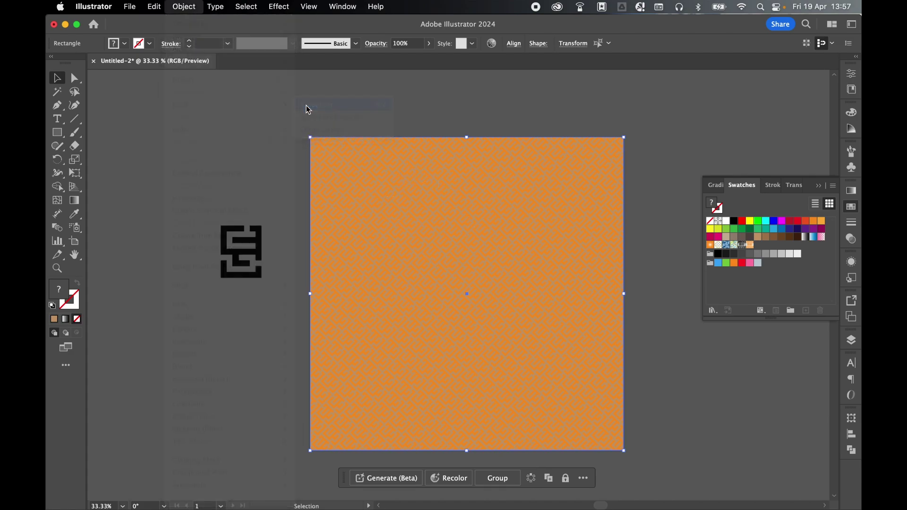
Give the background rectangle underneath a red fill, then deselect it
left_click(437, 191)
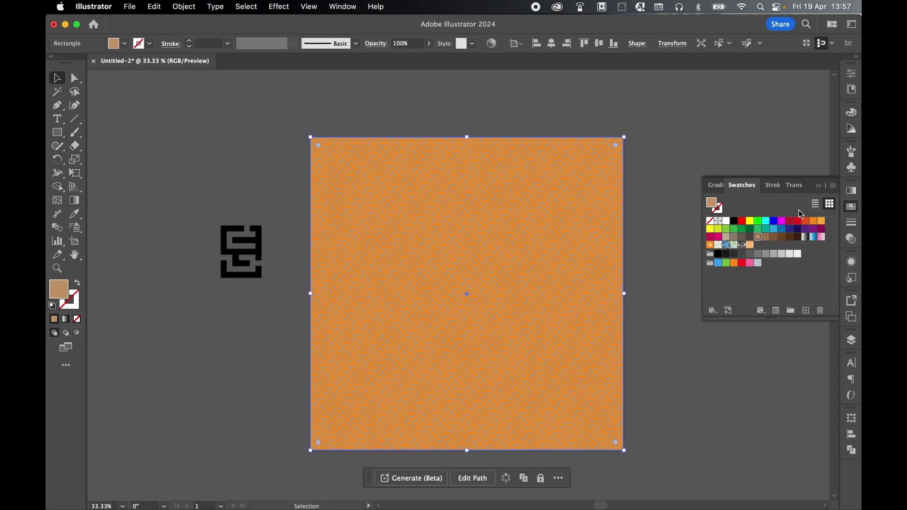
left_click(806, 222)
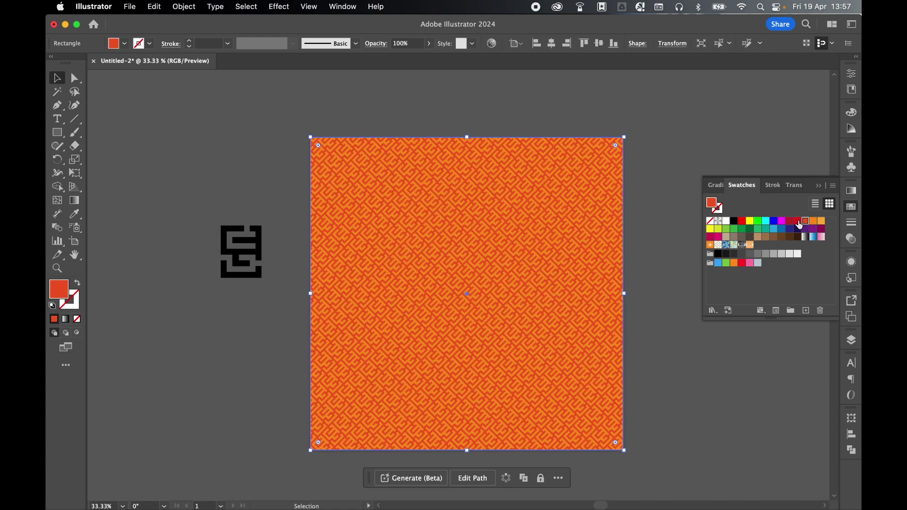
left_click(797, 221)
left_click(534, 110)
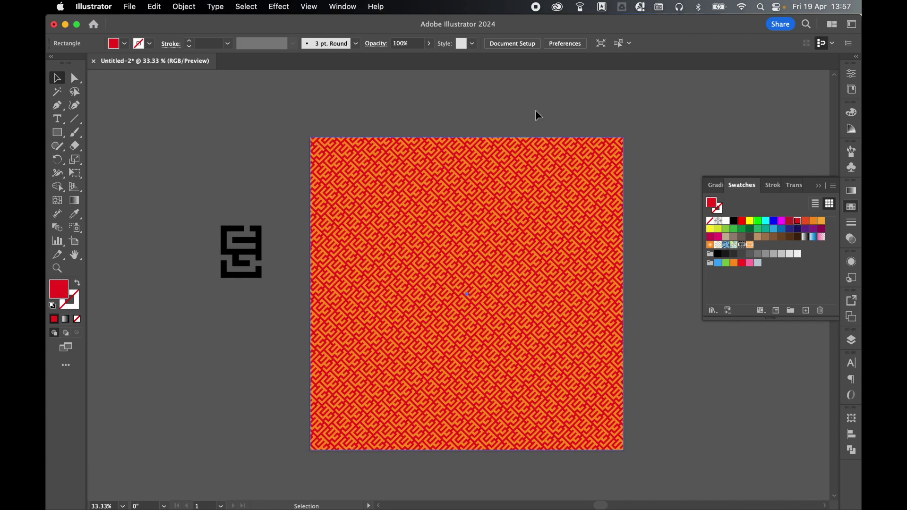
Unlock all artwork, undoing an accidental move of the pattern rectangle, and clear the selection
left_click(173, 5)
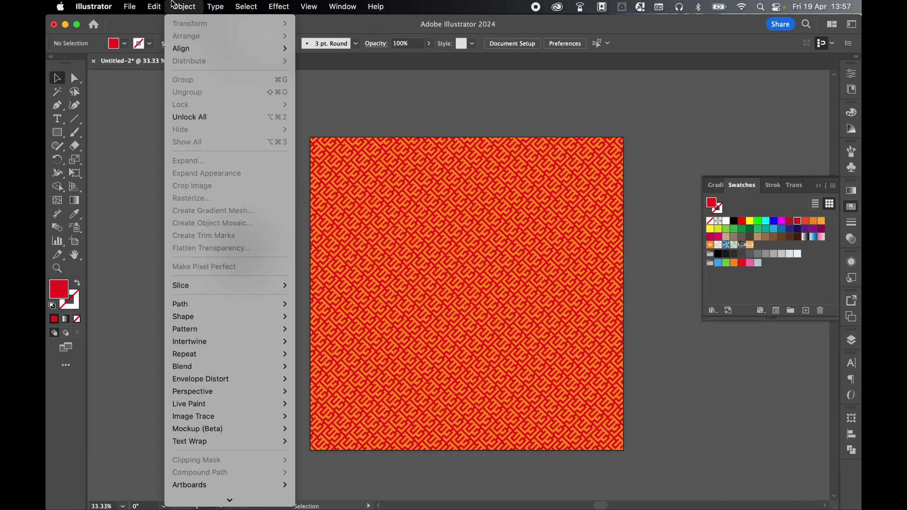
left_click(211, 117)
left_click(245, 111)
left_click_drag(455, 180, 419, 181)
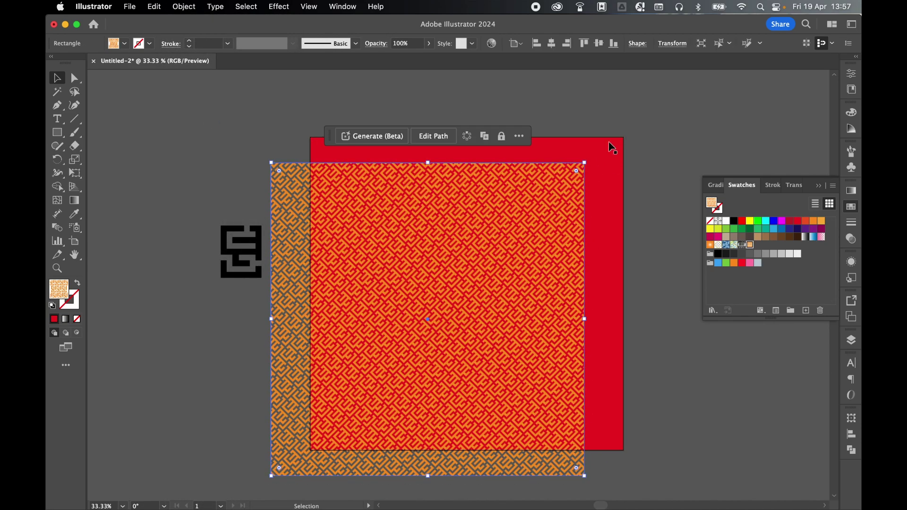
key("cmd+z")
left_click(690, 108)
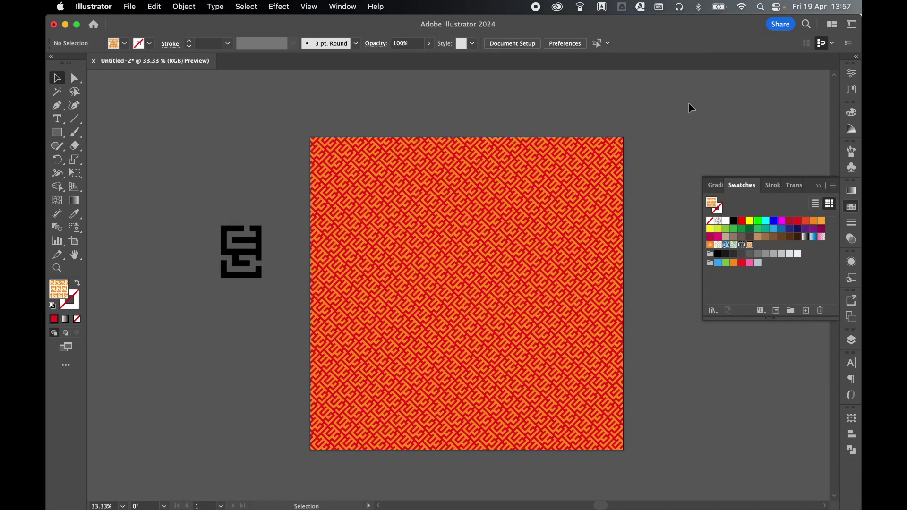